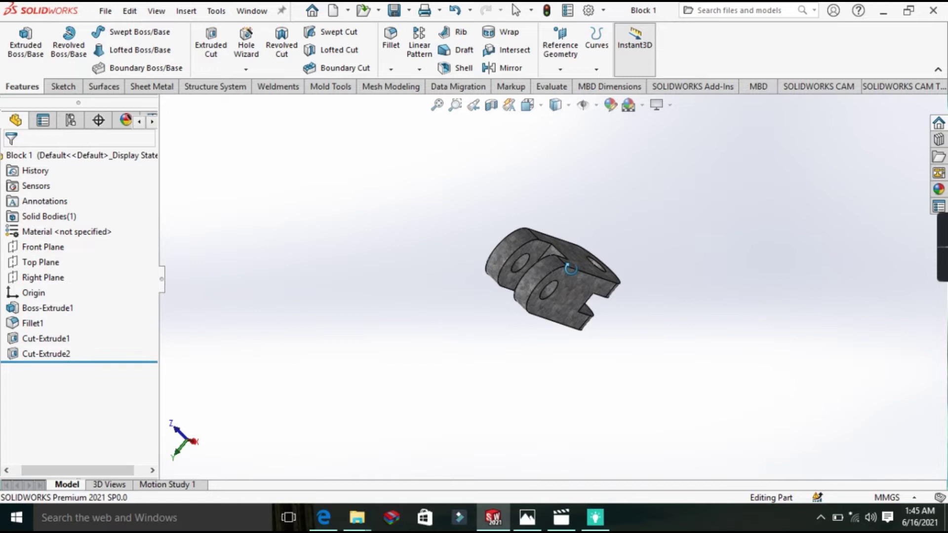
Step: Examine the finished Block 1 model and its dimensioned reference drawing
middle_drag(570, 269, 470, 229)
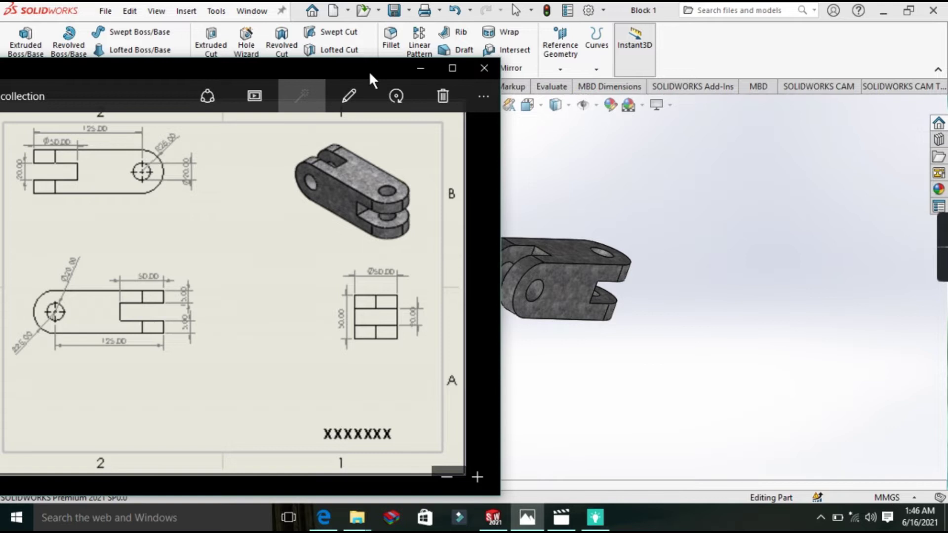
drag(369, 71, 432, 71)
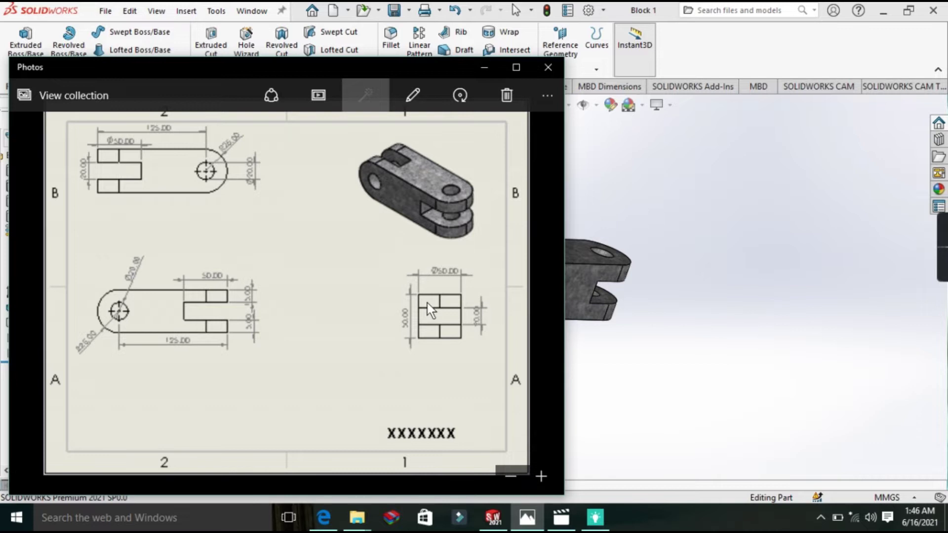
click(645, 190)
key(space)
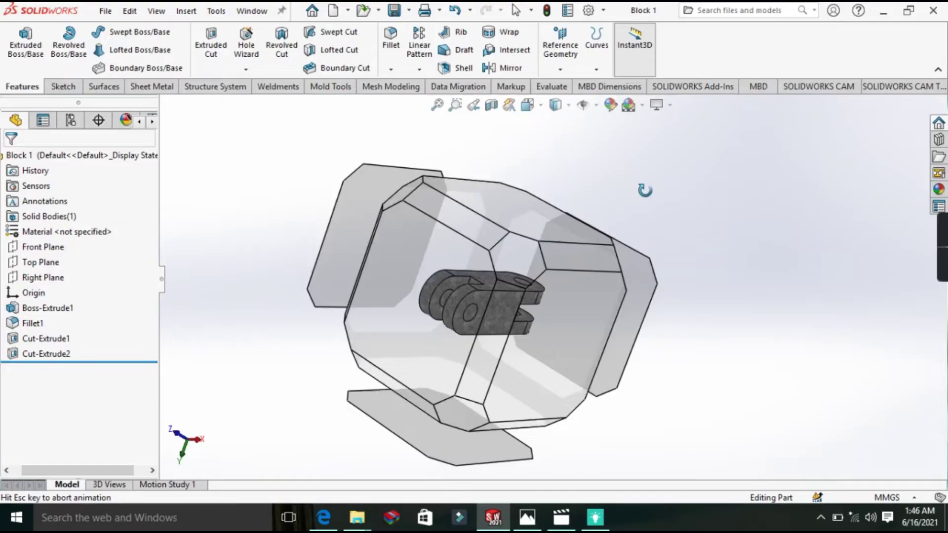
Step: Create a new part document and consult the reference drawing in Photos for the side profile
key(ctrl+n)
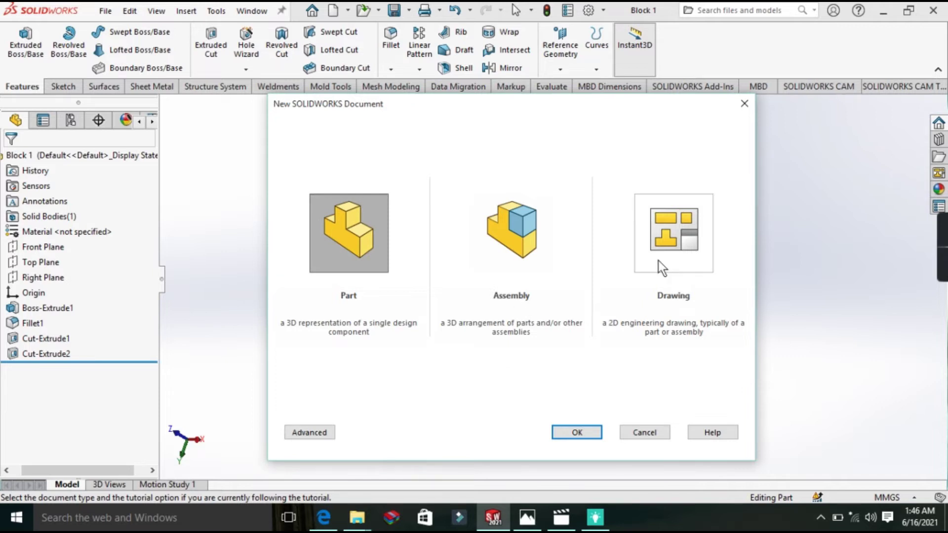
click(575, 431)
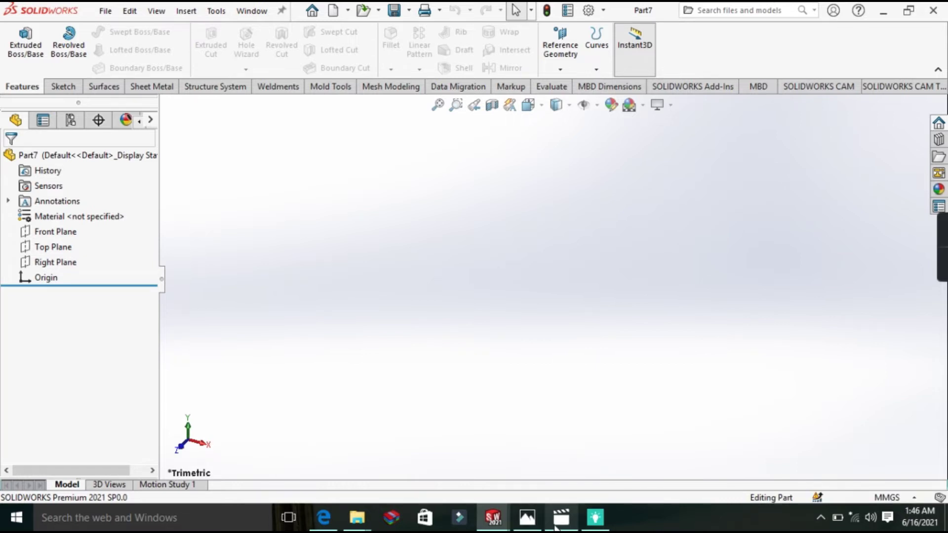
click(527, 516)
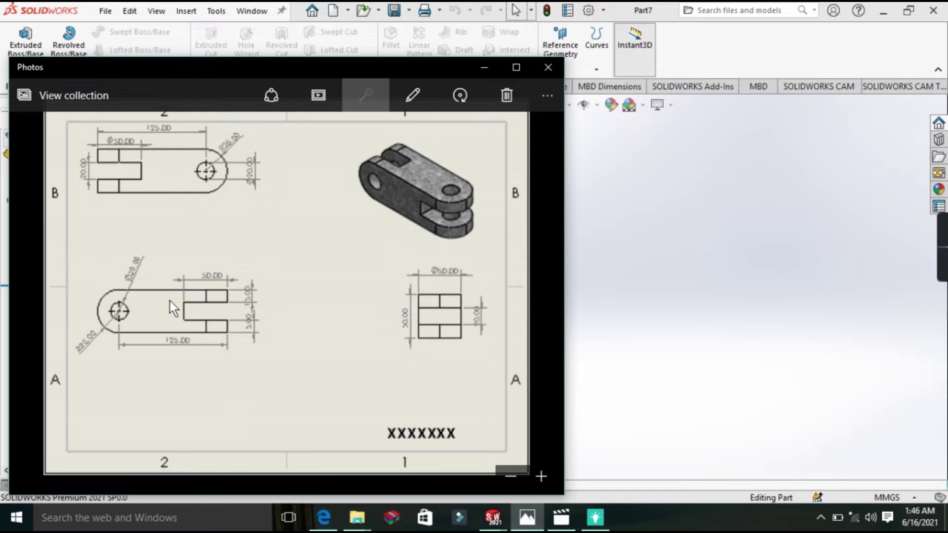
click(482, 68)
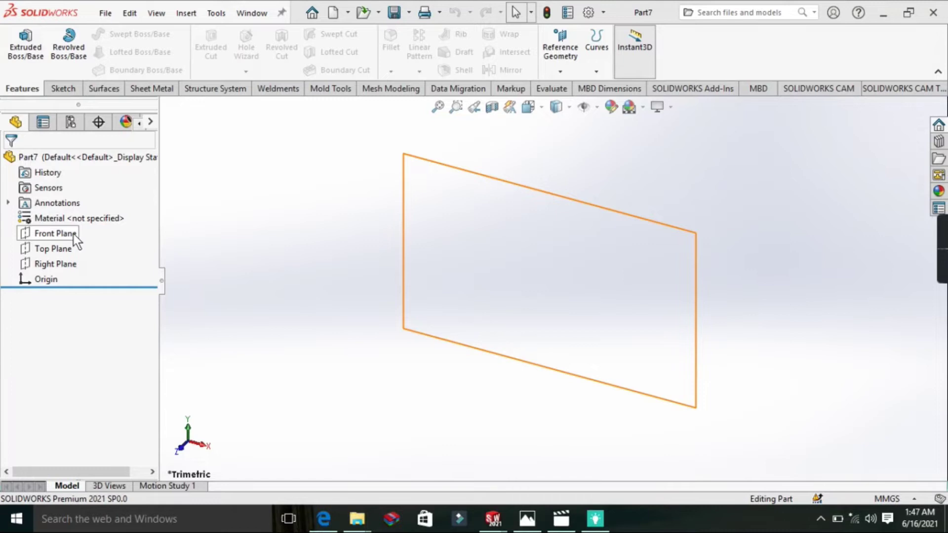
Step: Sketch a circle about 64 mm in diameter centred on the origin of the Front Plane, viewed normal to the plane
right_click(42, 232)
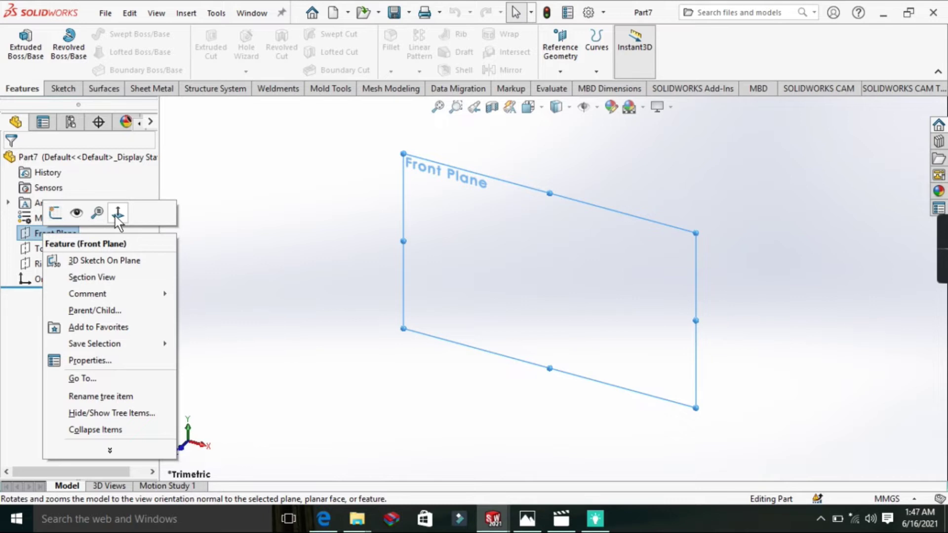
click(117, 213)
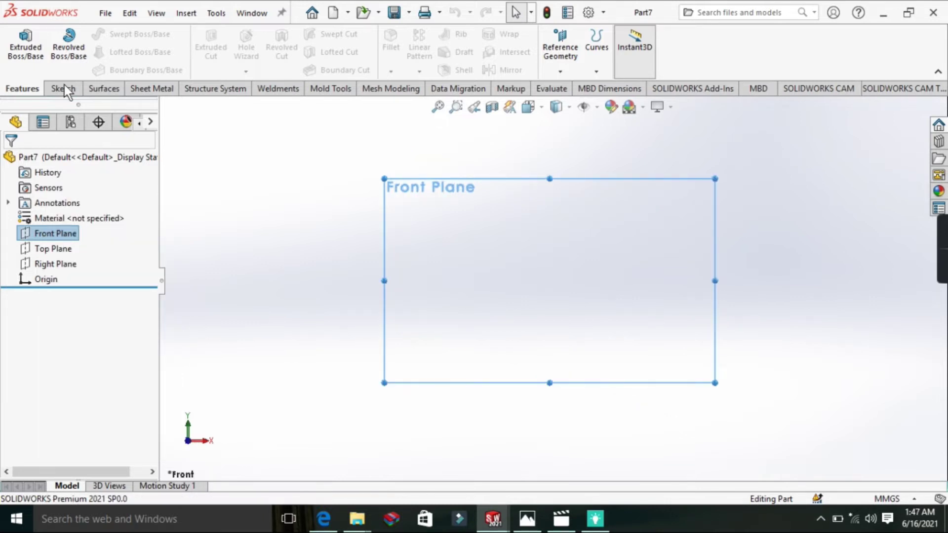
click(63, 89)
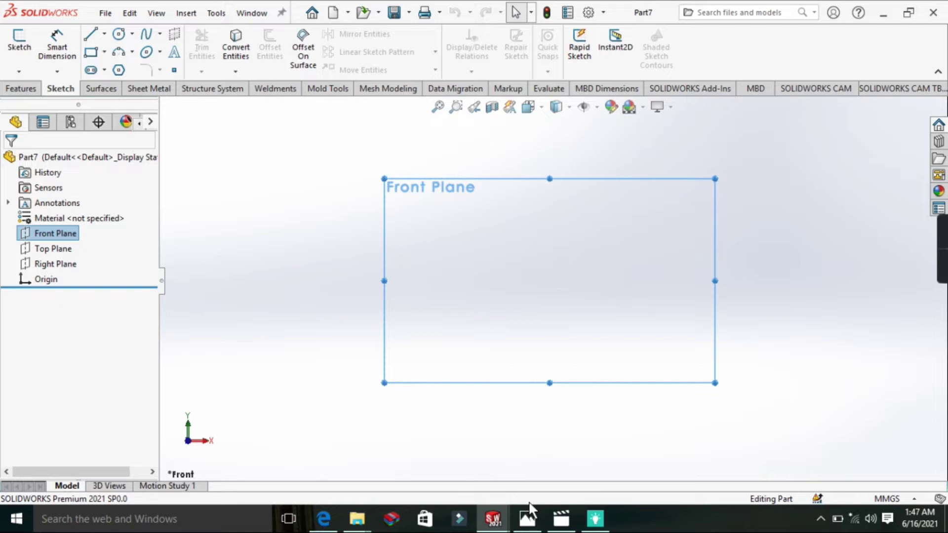
click(527, 515)
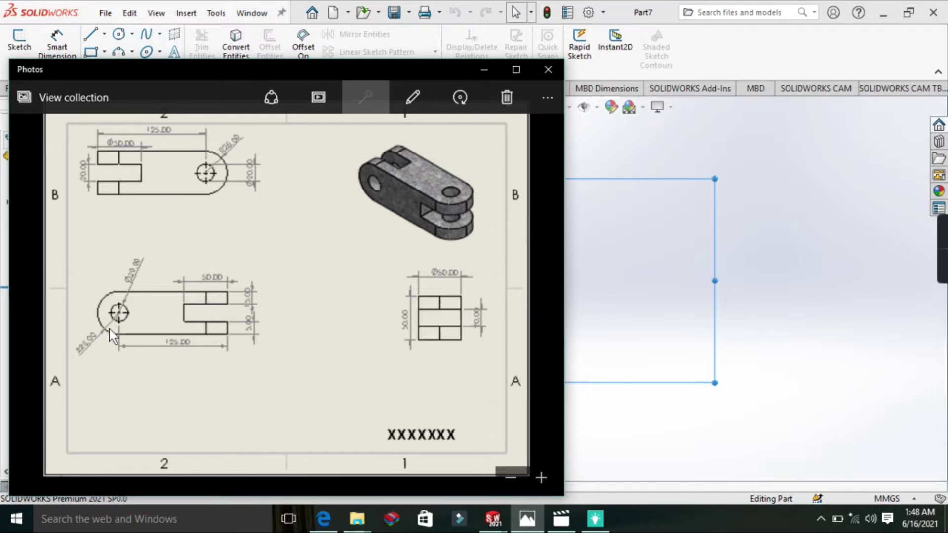
click(484, 70)
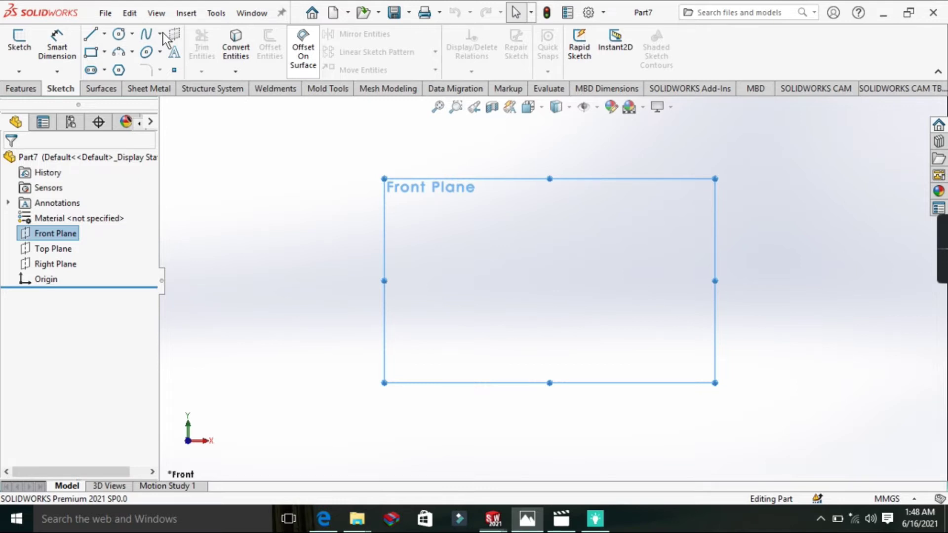
click(119, 34)
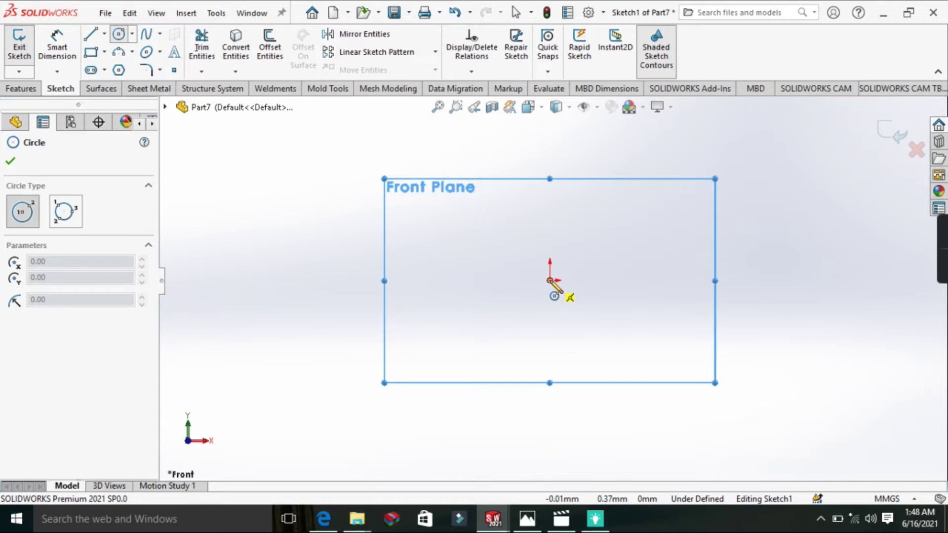
drag(549, 281, 544, 340)
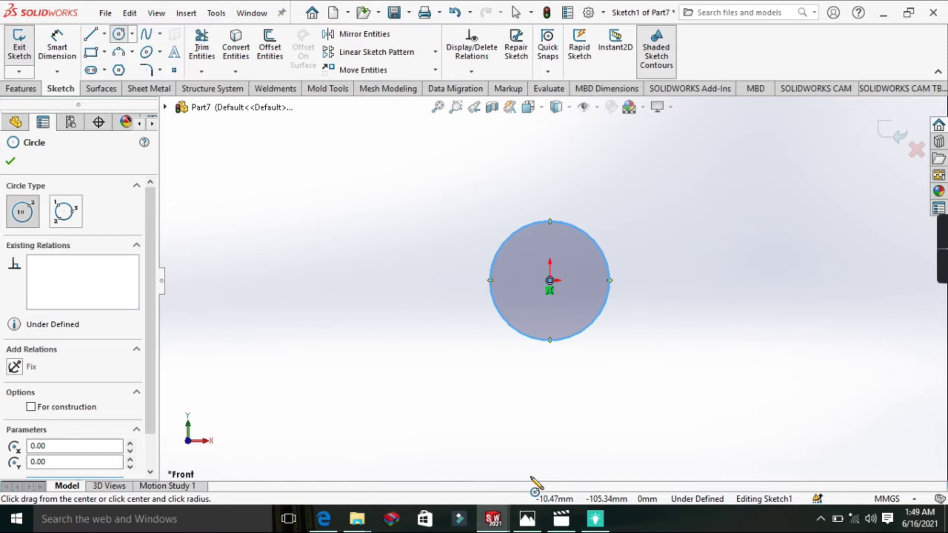
Step: Check the reference drawing and dimension the circle's diameter to 20 mm
mouse_move(529, 518)
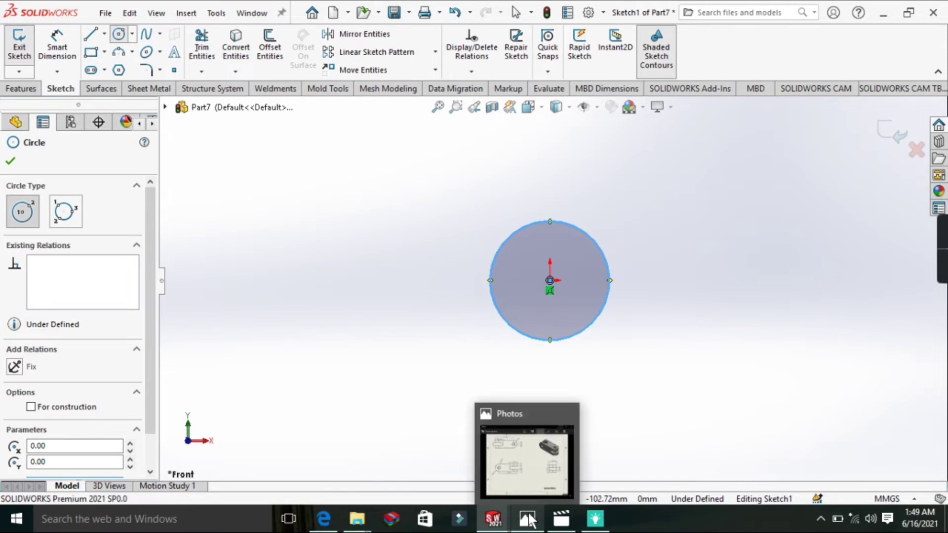
click(529, 518)
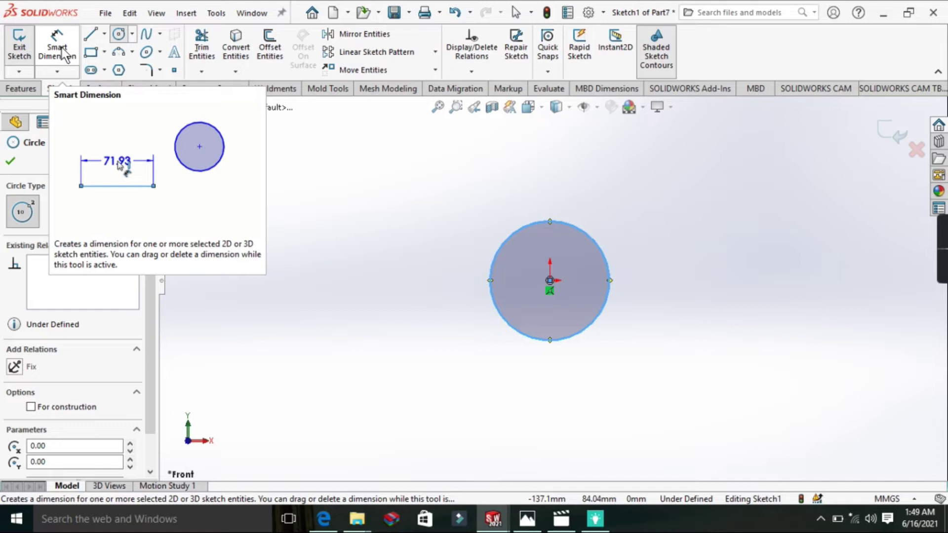
click(63, 53)
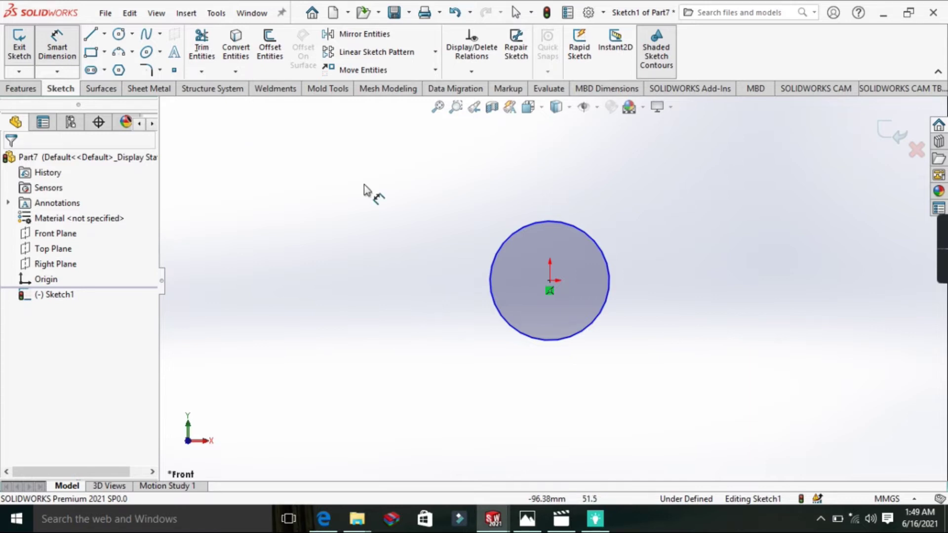
click(494, 257)
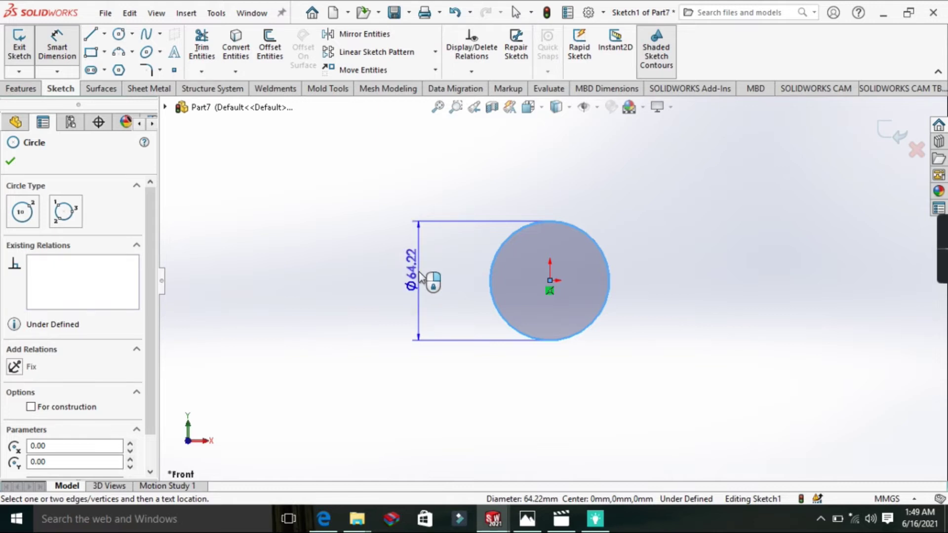
click(419, 277)
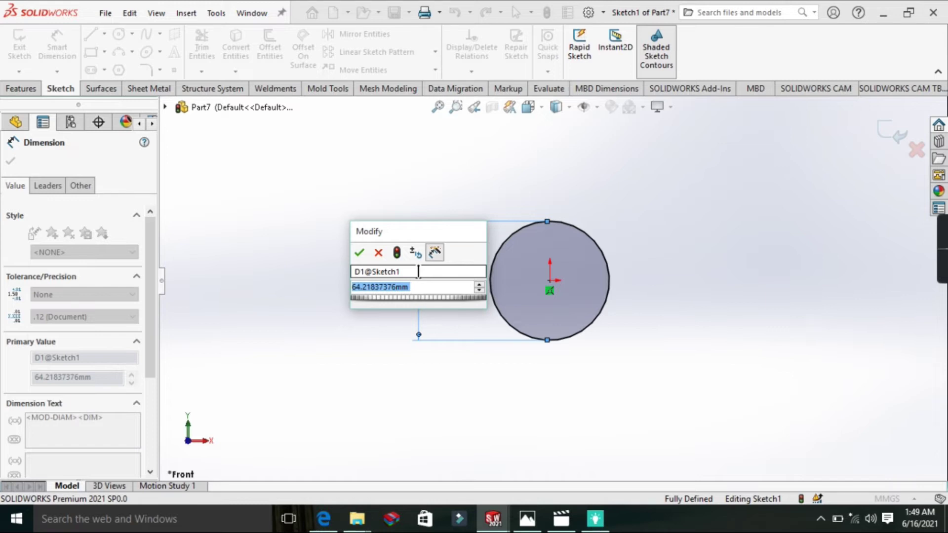
text(20)
key(Return)
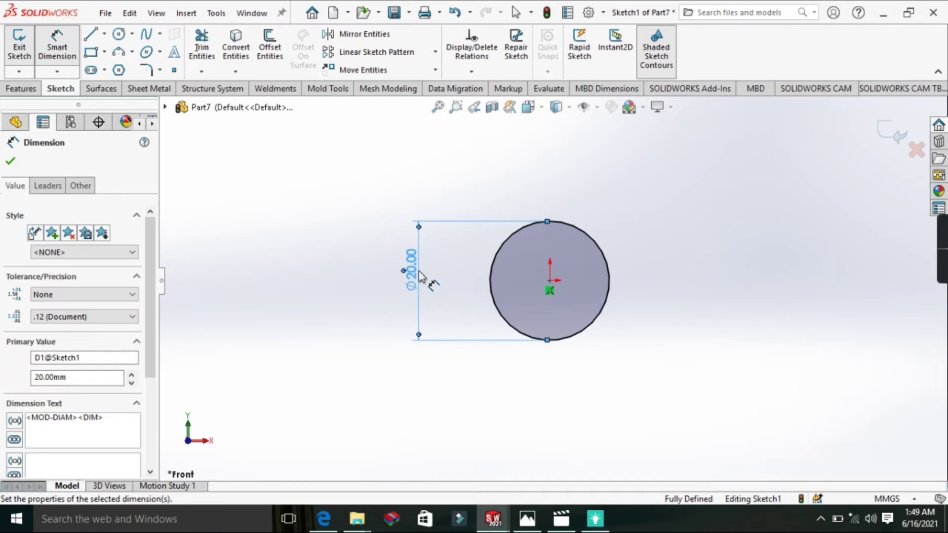
Step: Check the end radius in the reference drawing and sketch a larger concentric circle about 29 mm in diameter at the origin
key(alt+Tab)
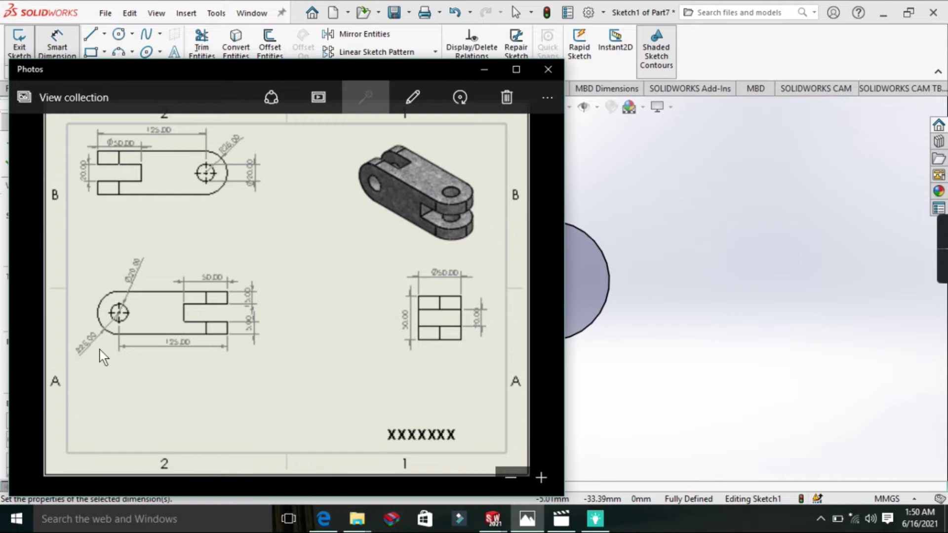
click(540, 477)
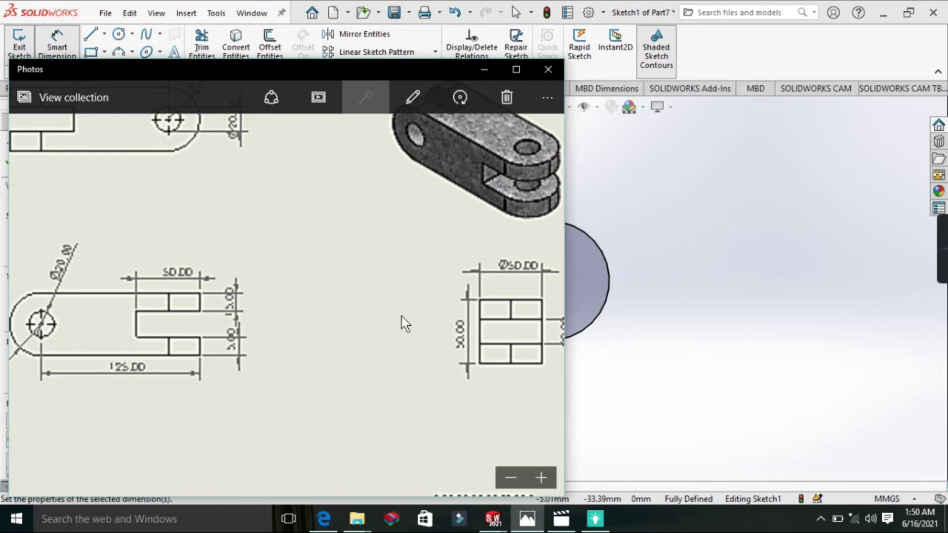
scroll(405, 324, left, 2)
click(120, 35)
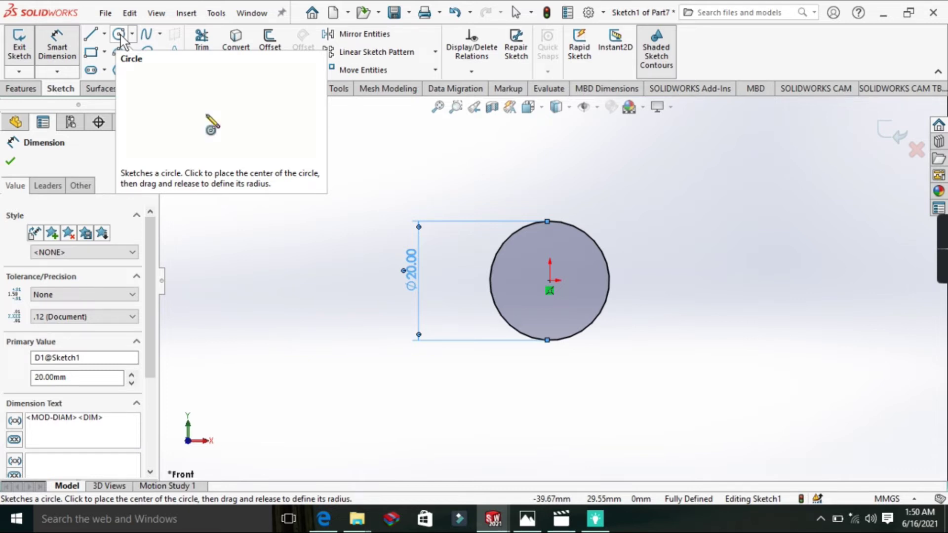
click(120, 34)
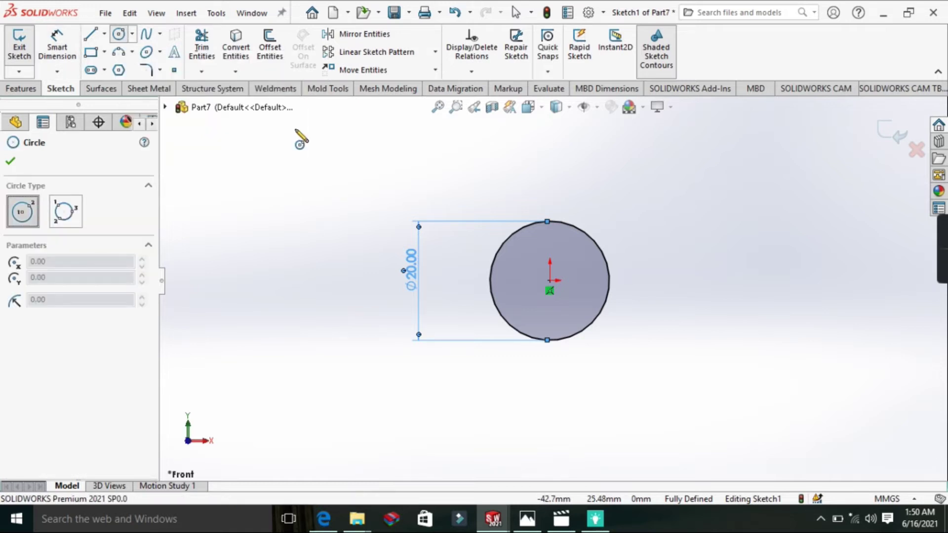
click(549, 281)
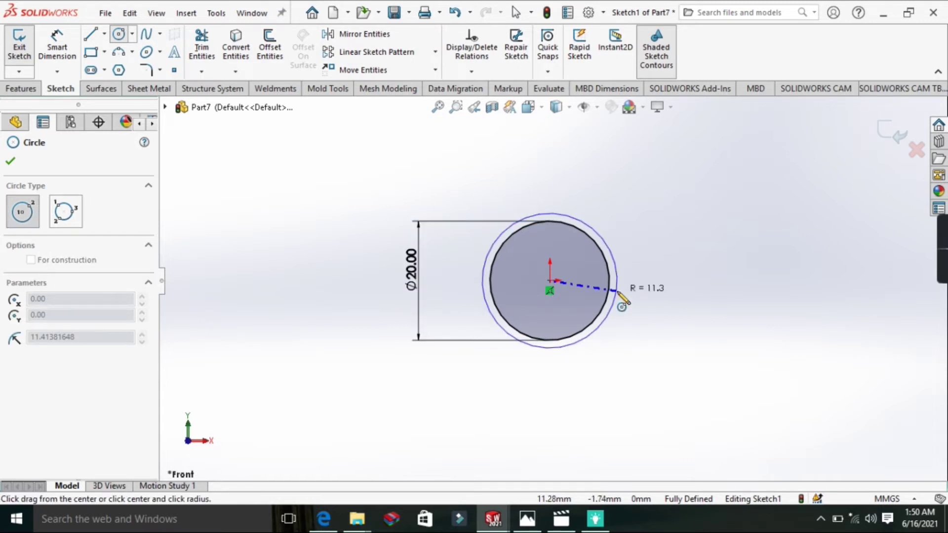
click(637, 294)
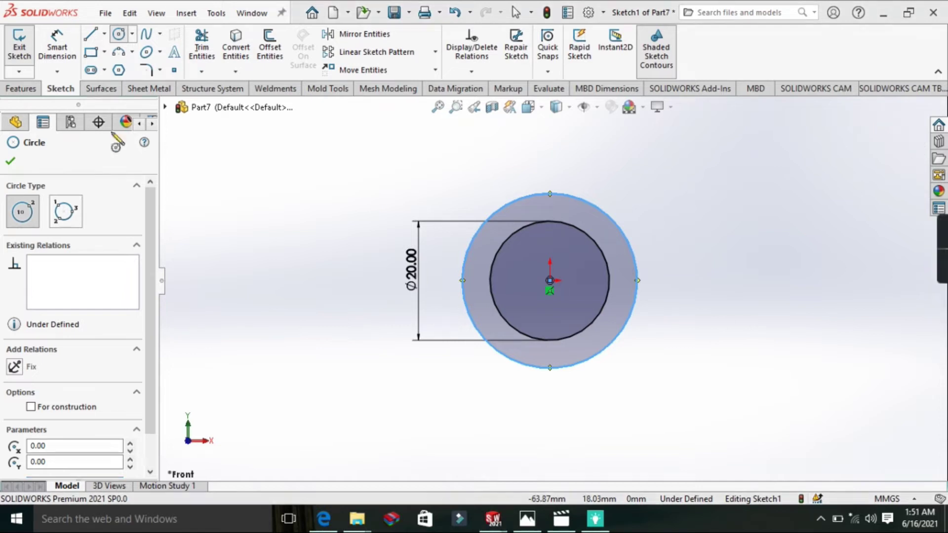
Step: Dimension the outer circle's diameter to 50 mm
click(63, 55)
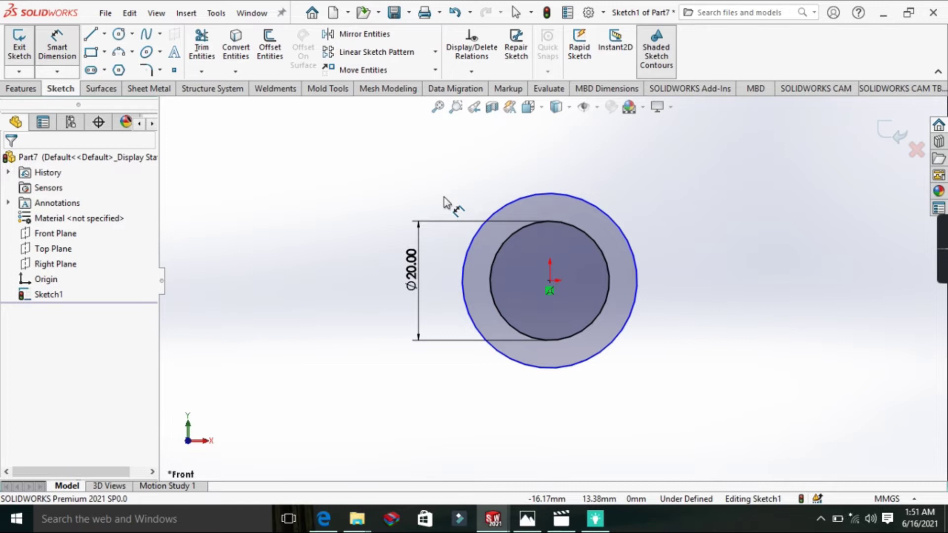
click(478, 220)
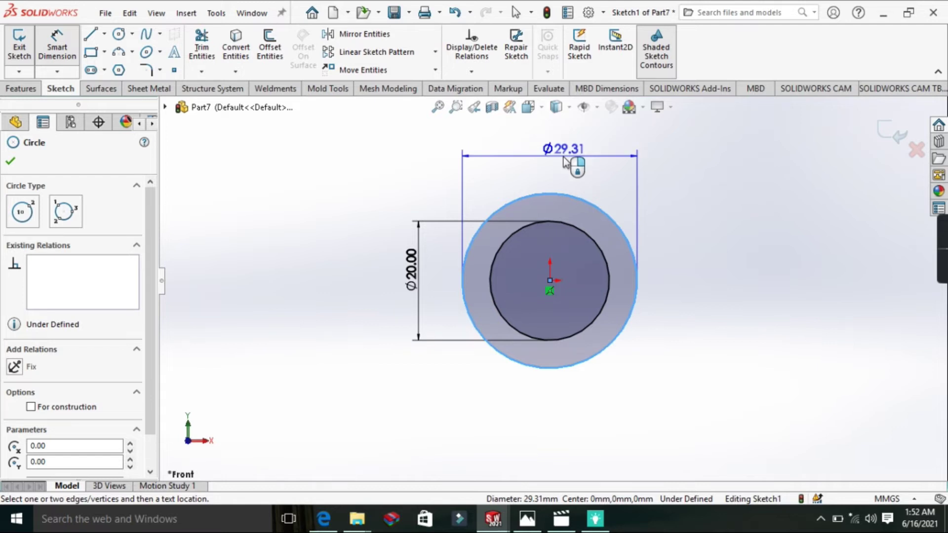
click(563, 155)
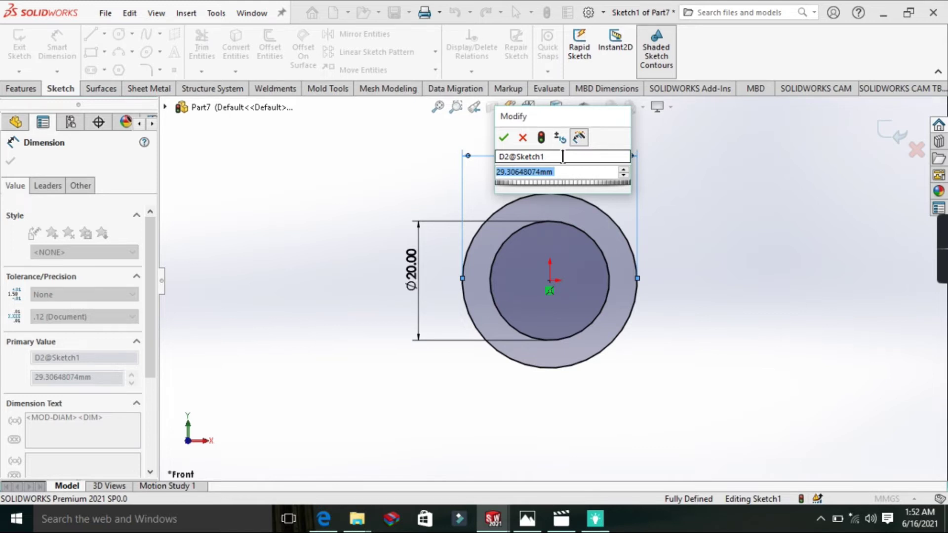
text(50)
key(Return)
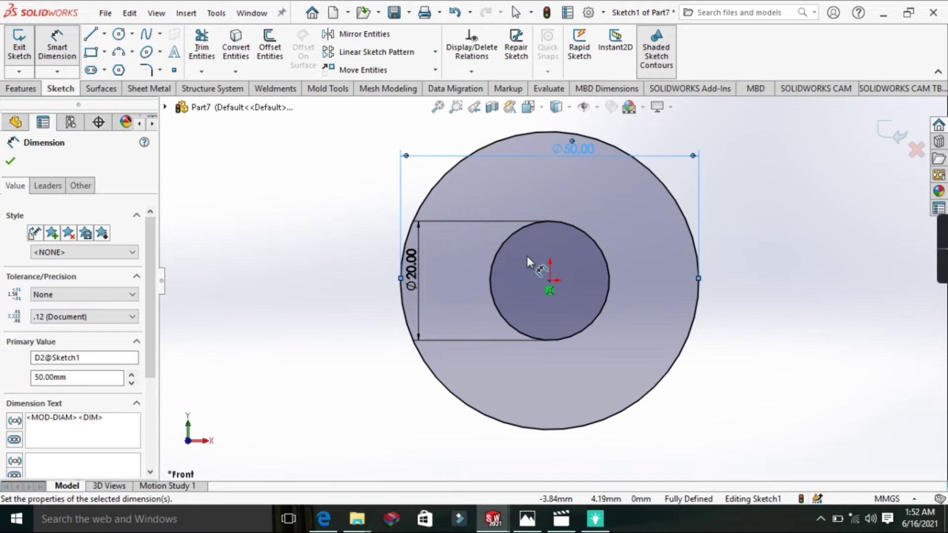
click(15, 160)
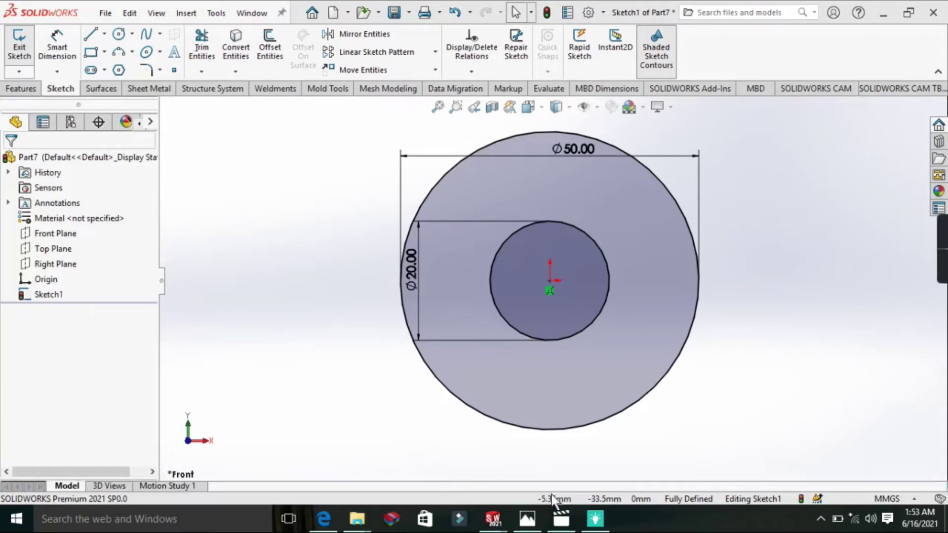
Step: Check the reference drawing and sketch a vertical centerline between the outer circle's top and bottom quadrant points
click(527, 518)
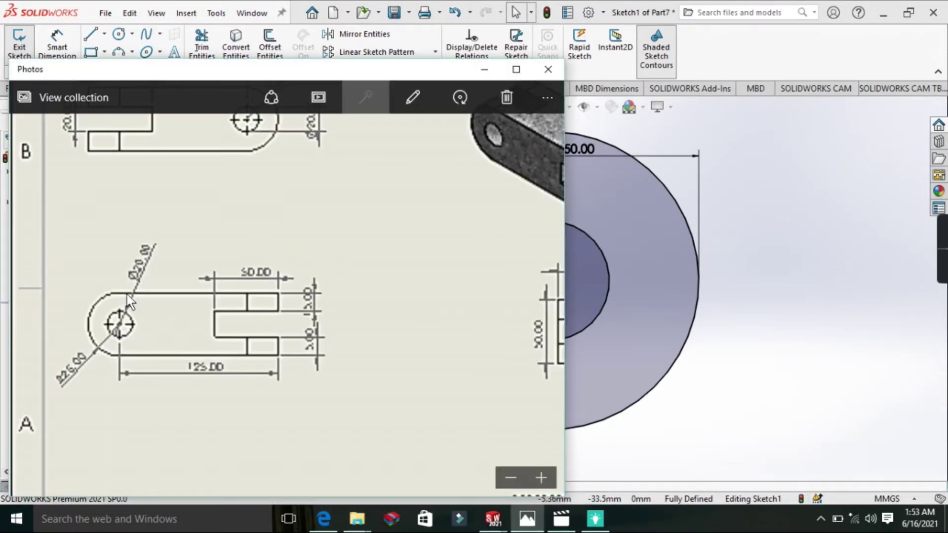
click(492, 67)
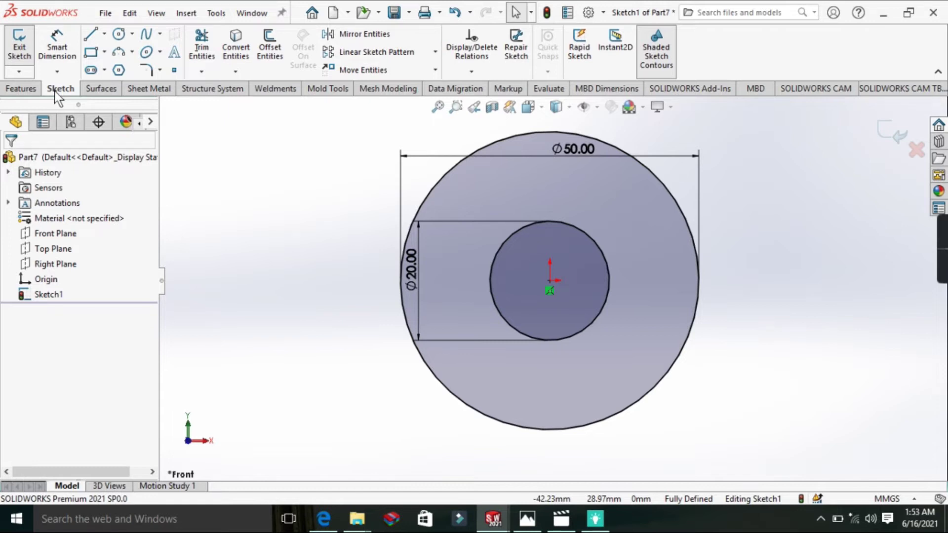
click(105, 35)
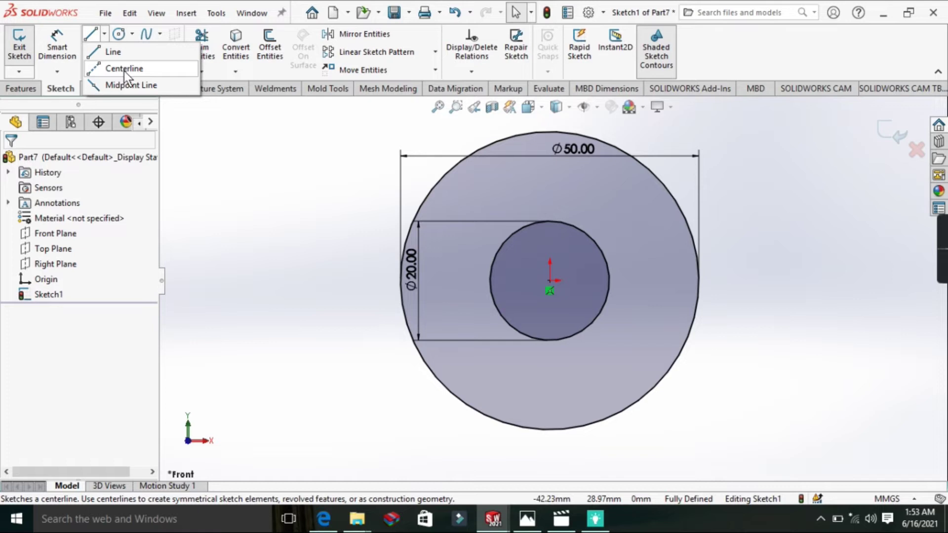
click(124, 69)
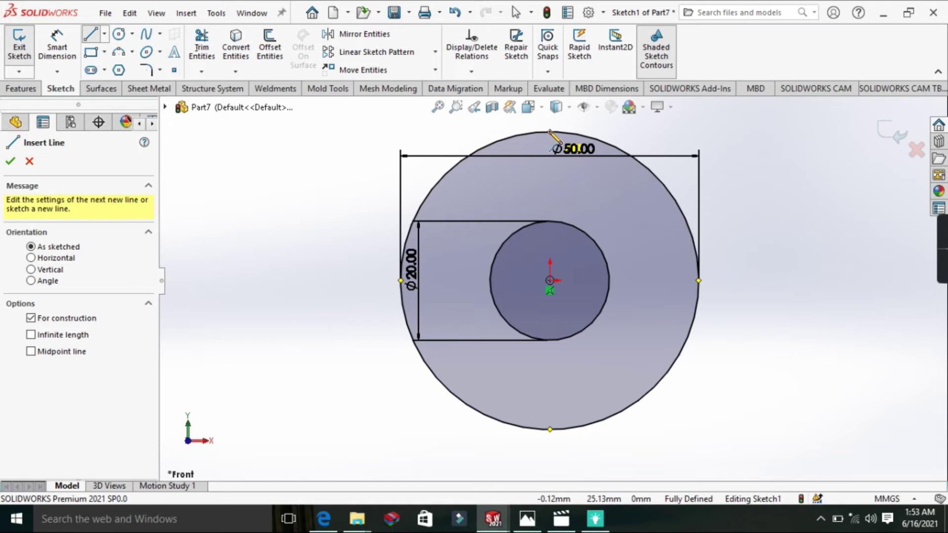
click(549, 132)
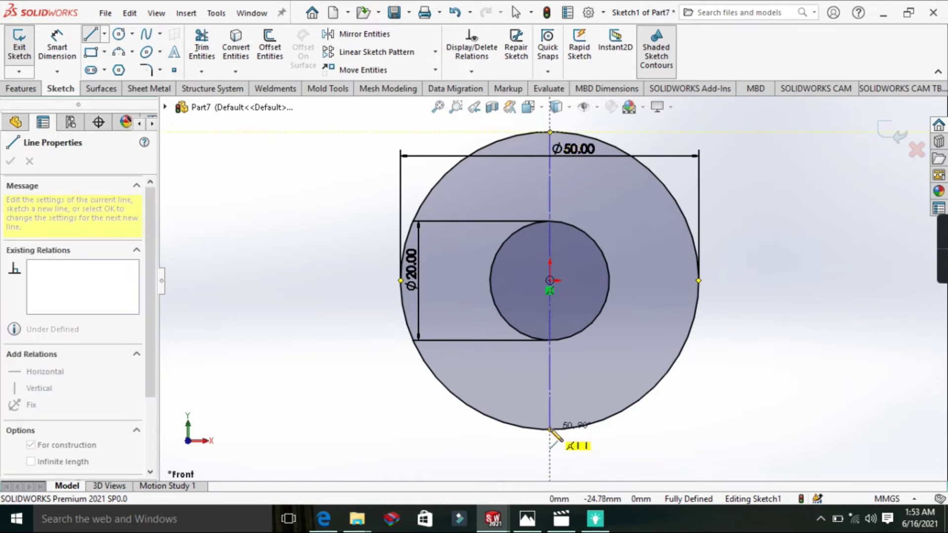
click(549, 429)
key(Escape)
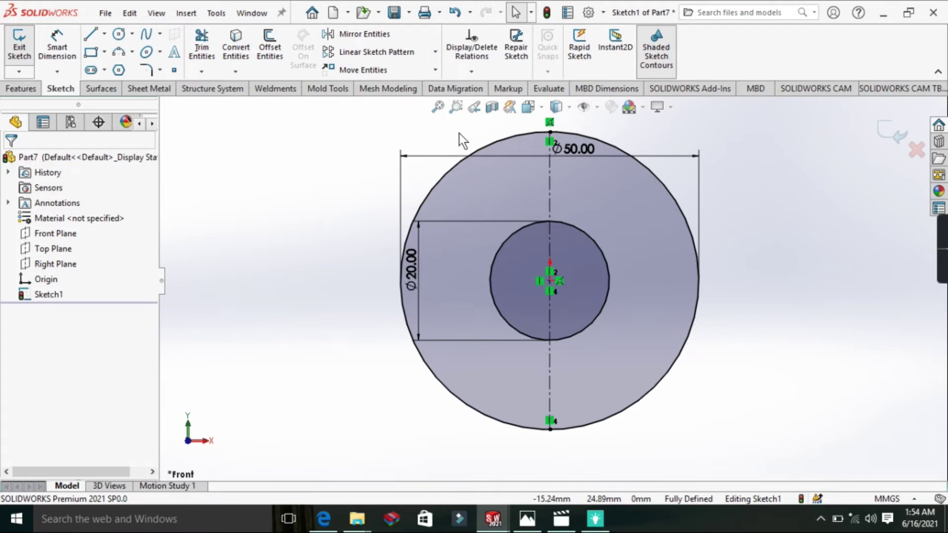
Step: Sketch a horizontal line about 53 mm long running right from the top point of the outer circle
click(90, 39)
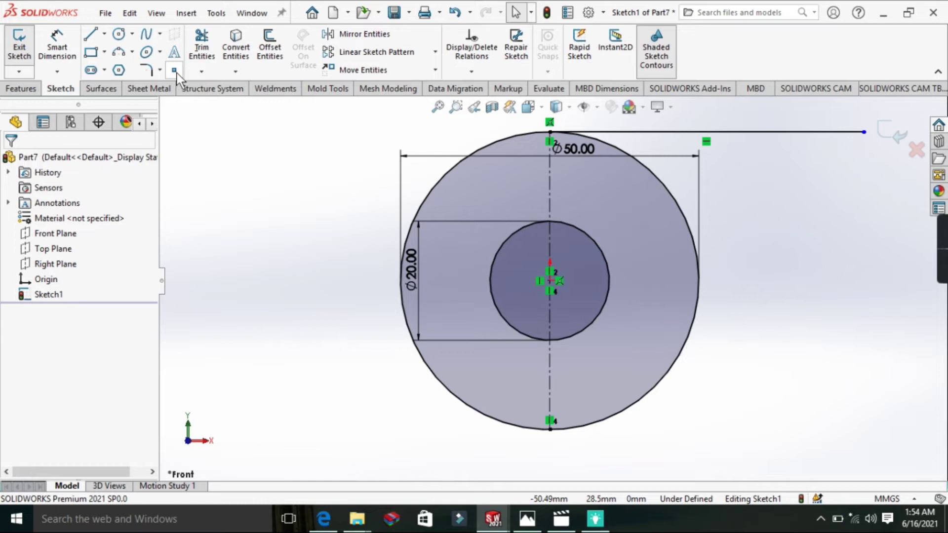
click(91, 35)
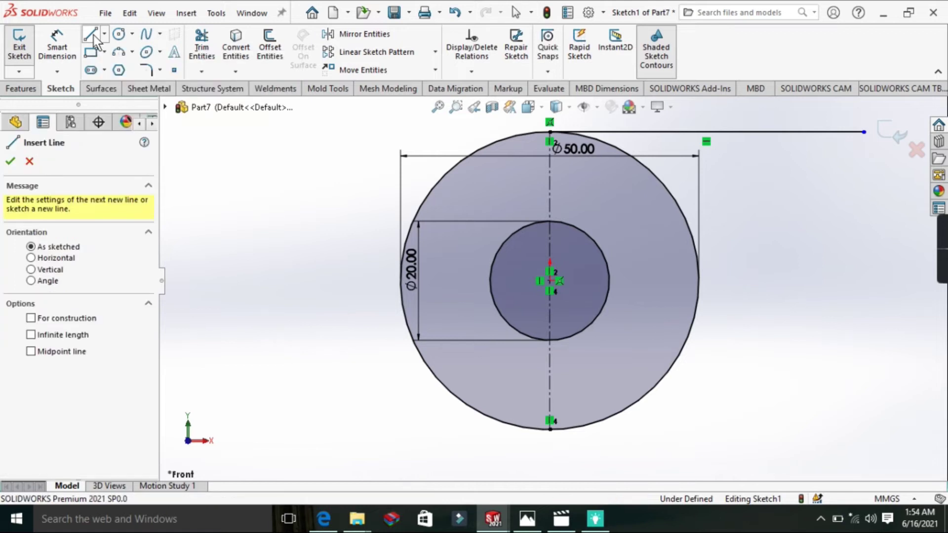
click(550, 428)
key(a)
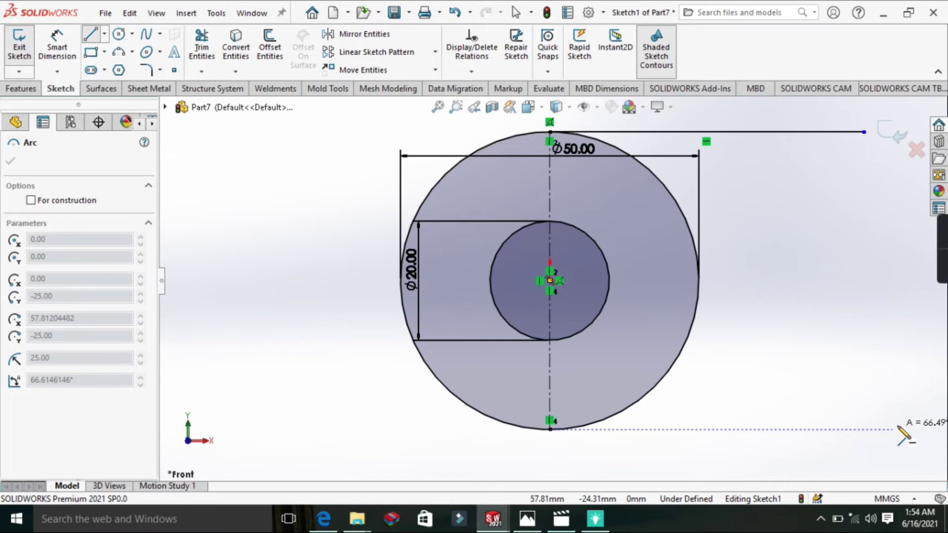
key(a)
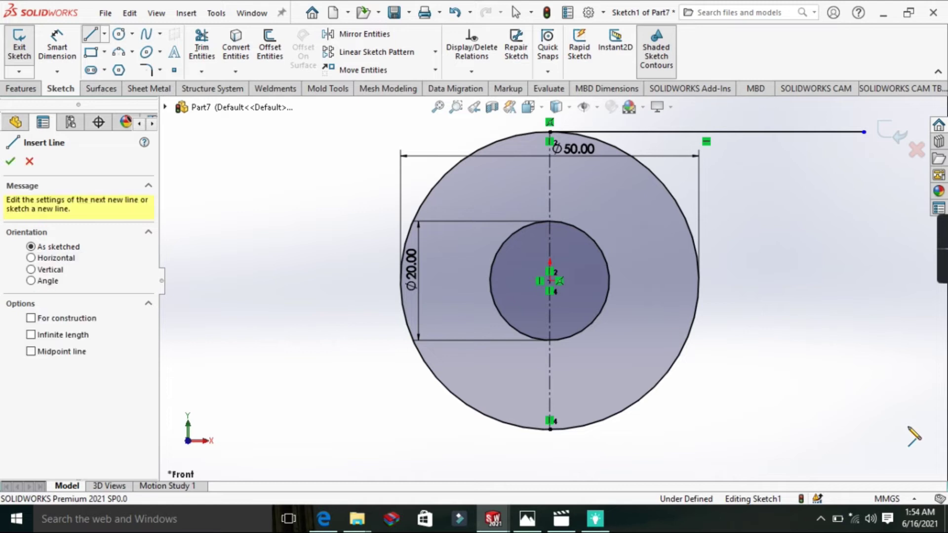
click(908, 429)
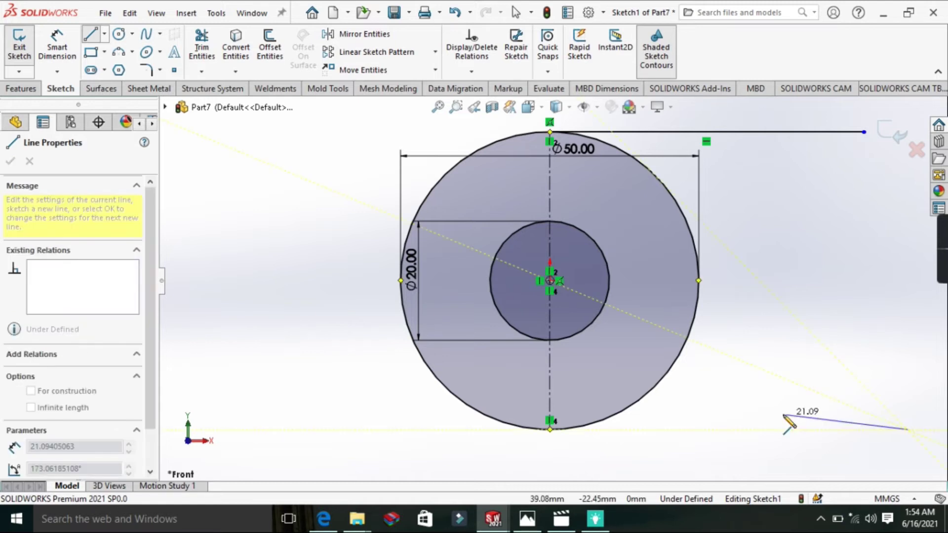
key(Escape)
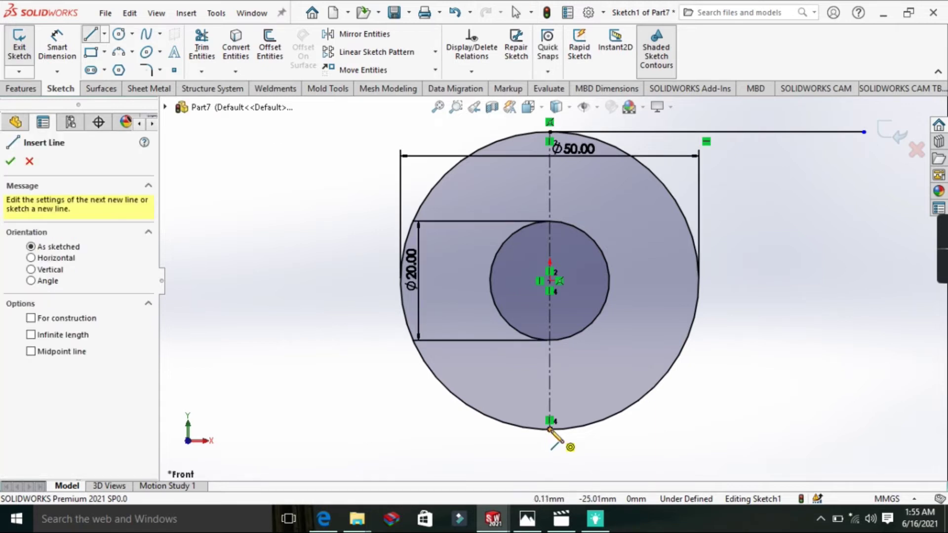
Step: Sketch a horizontal line about 55 mm long running right from the bottom point of the outer circle
drag(549, 428, 877, 428)
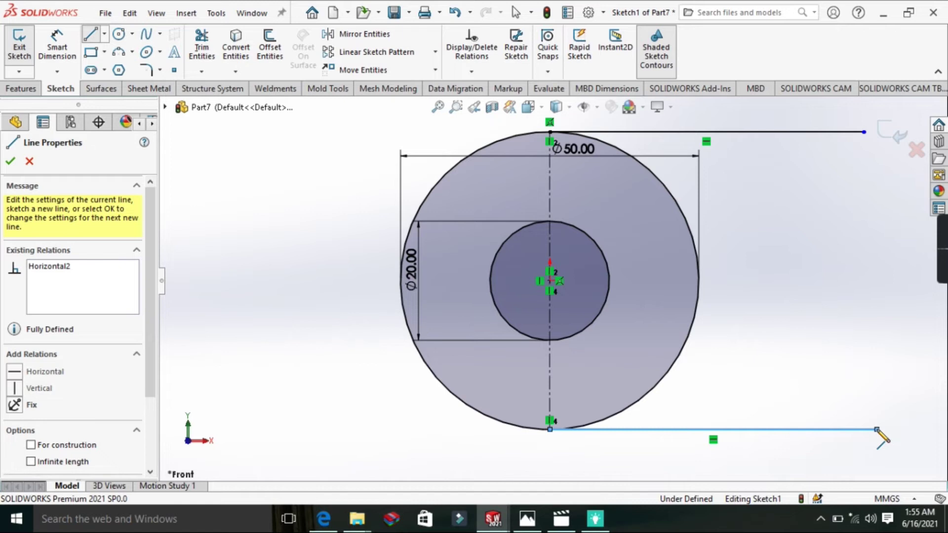
key(Escape)
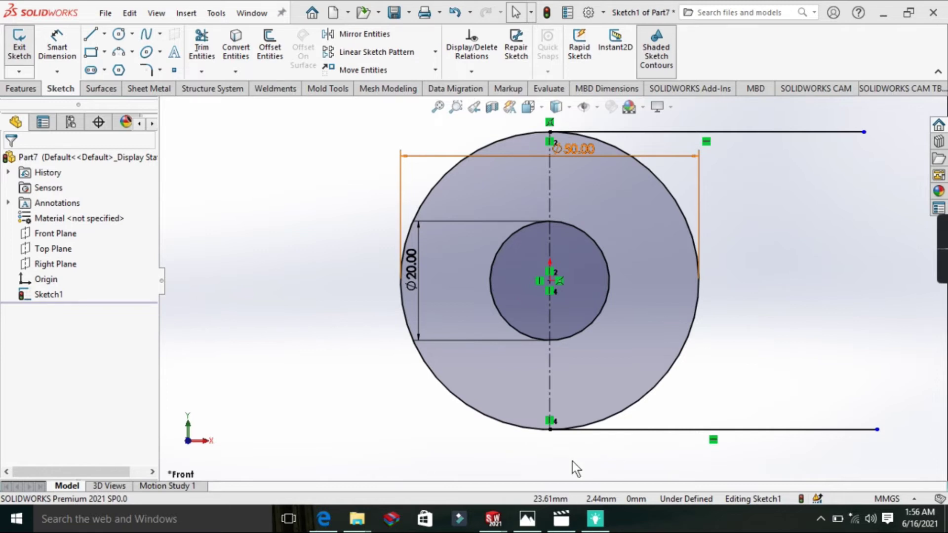
Step: Check the body length in the reference drawing and dimension the upper horizontal line to 125 mm
click(528, 518)
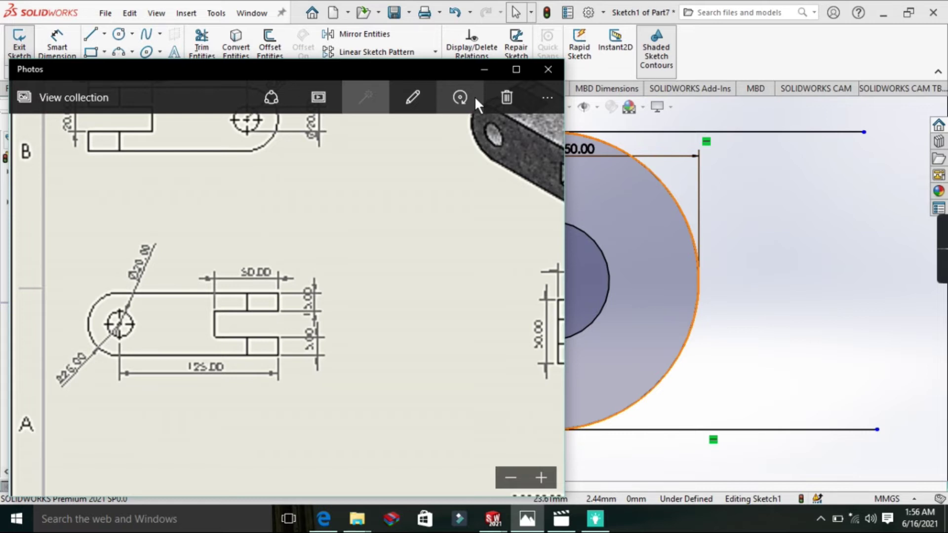
click(62, 51)
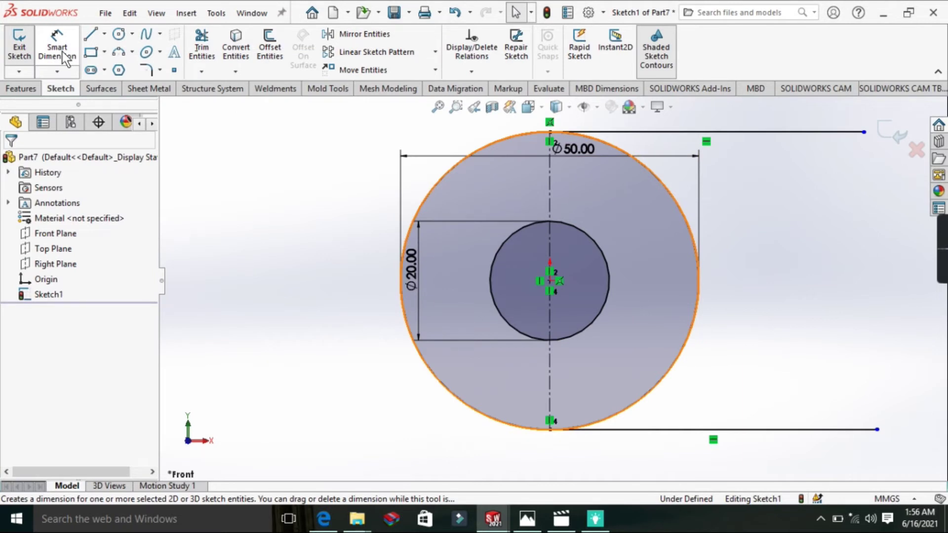
click(63, 53)
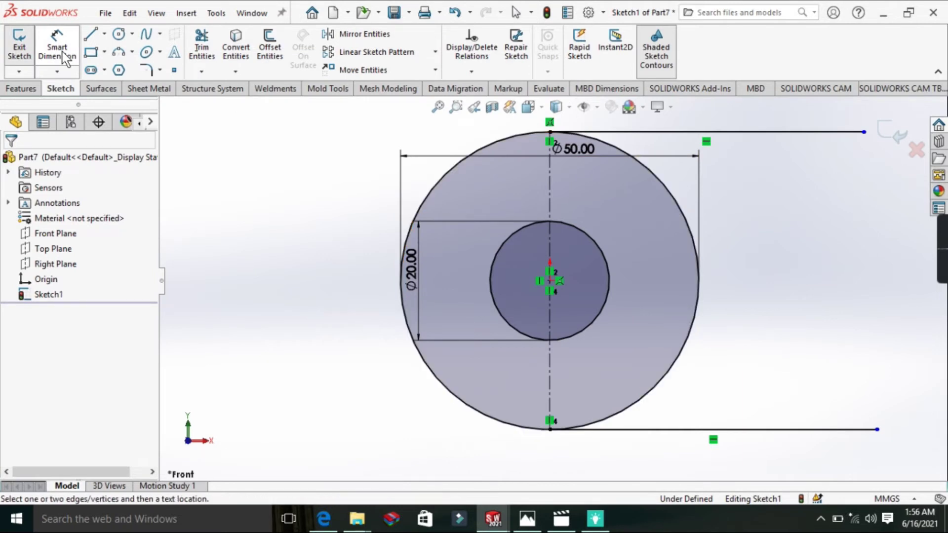
click(639, 132)
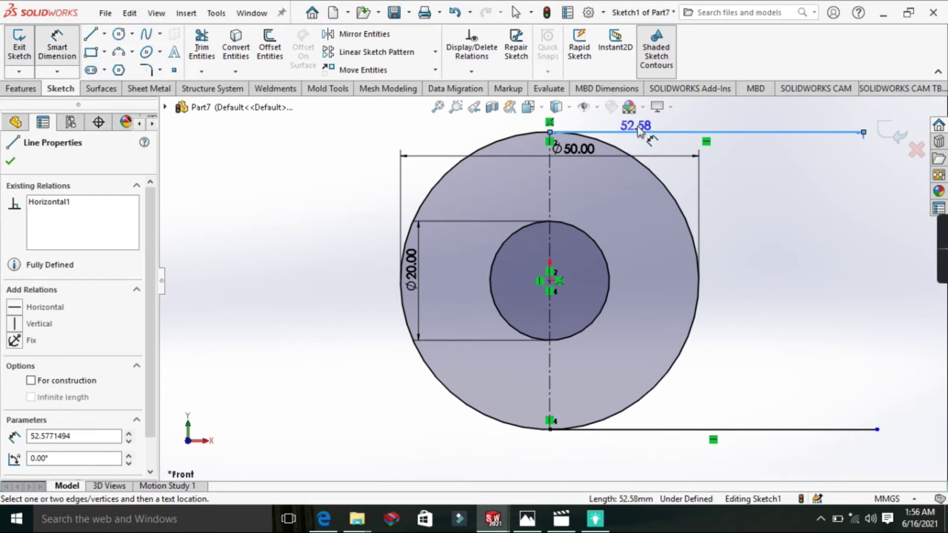
click(703, 121)
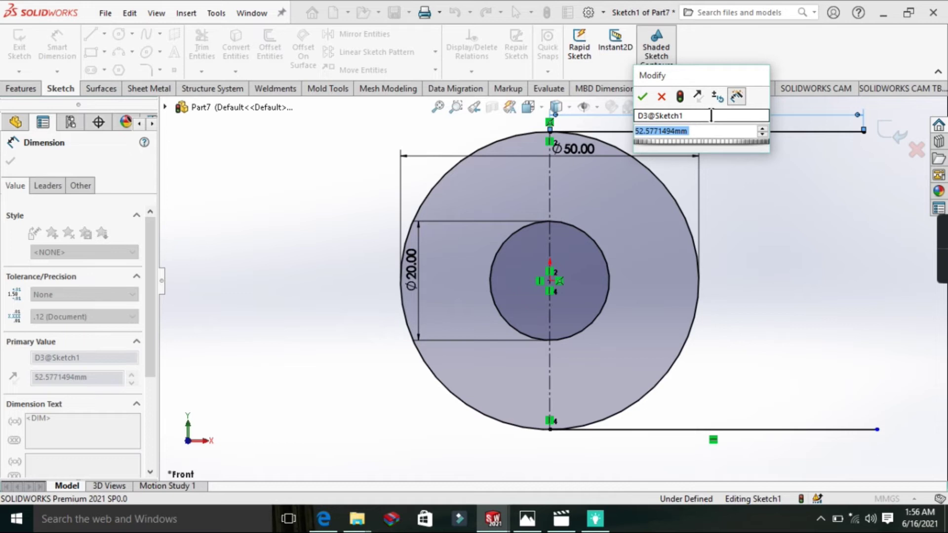
text(125)
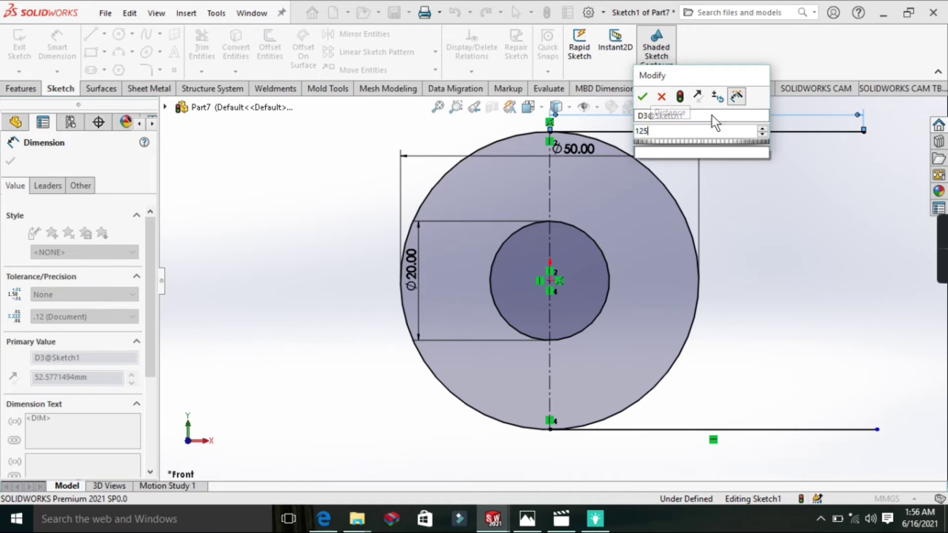
key(Return)
Step: Dimension the lower horizontal line to 125 mm
click(715, 430)
click(761, 464)
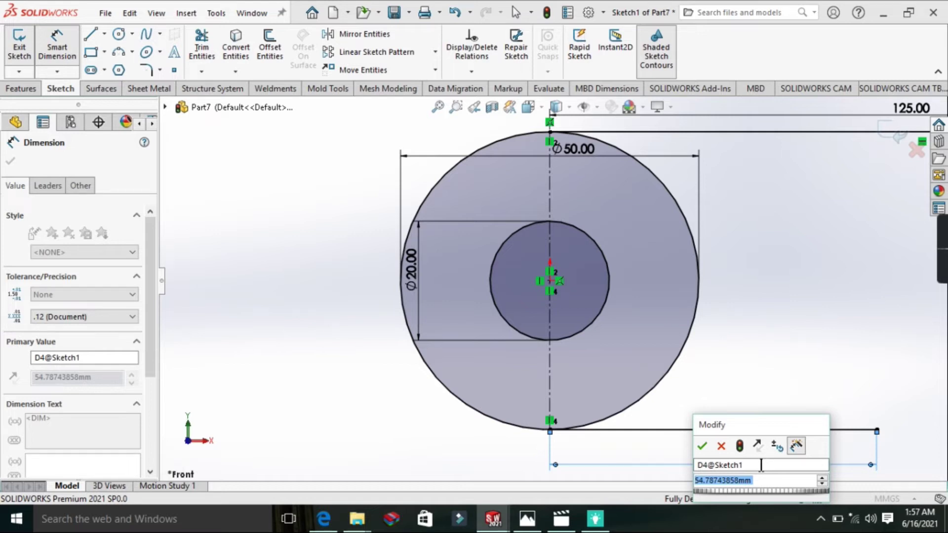
text(125)
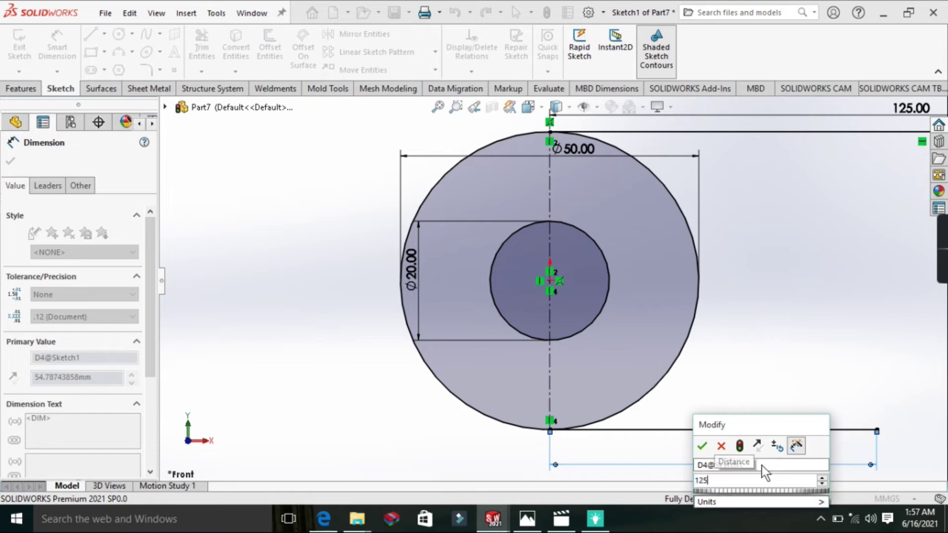
key(Return)
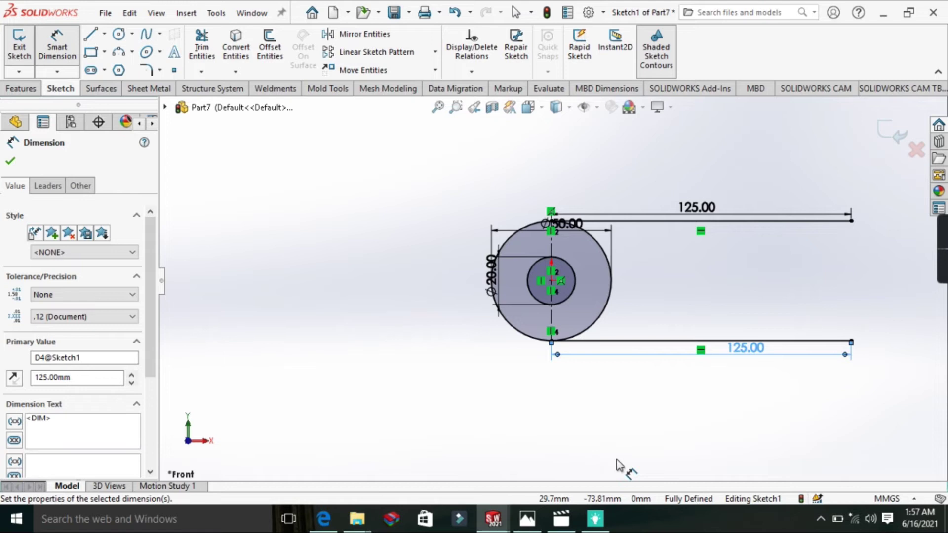
Step: Check the fork end in the reference drawing and join the right ends of the two horizontal lines with a vertical line
click(527, 518)
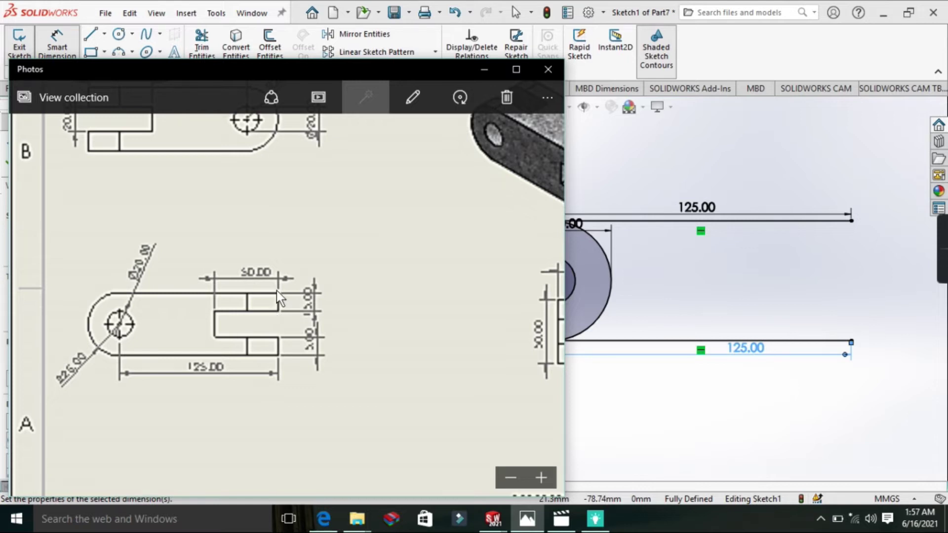
click(478, 74)
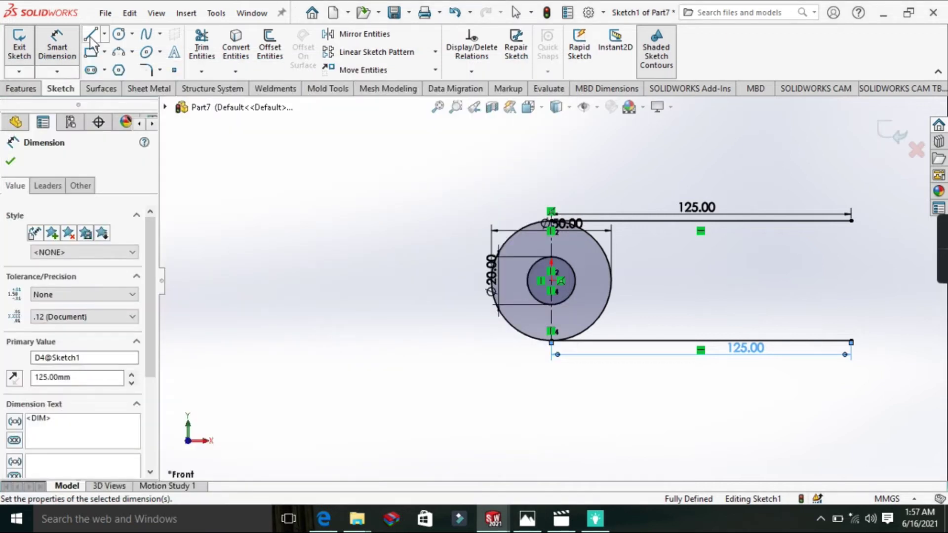
click(90, 35)
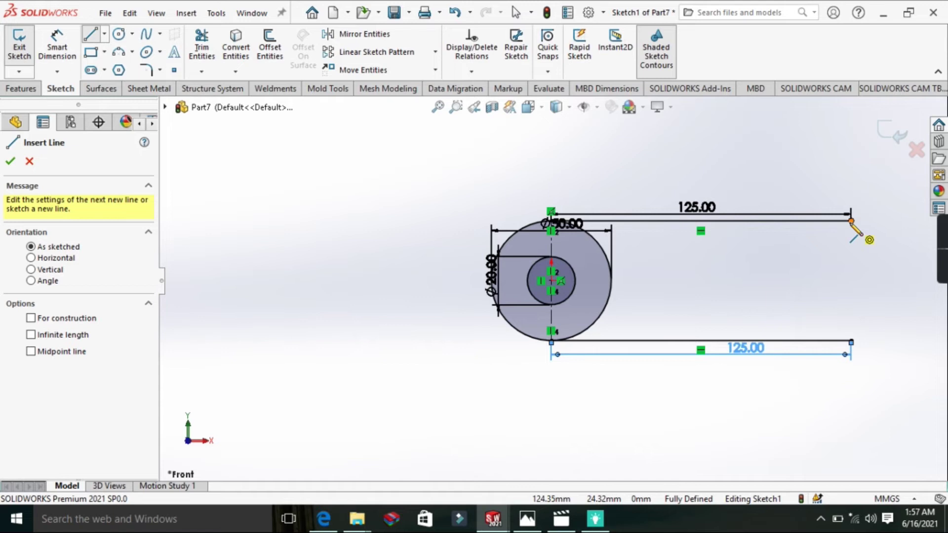
click(850, 221)
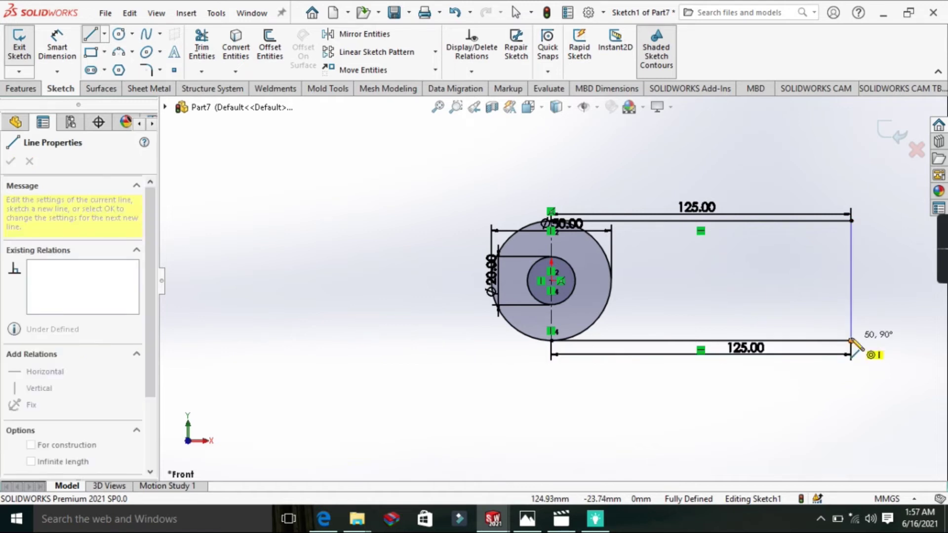
click(851, 340)
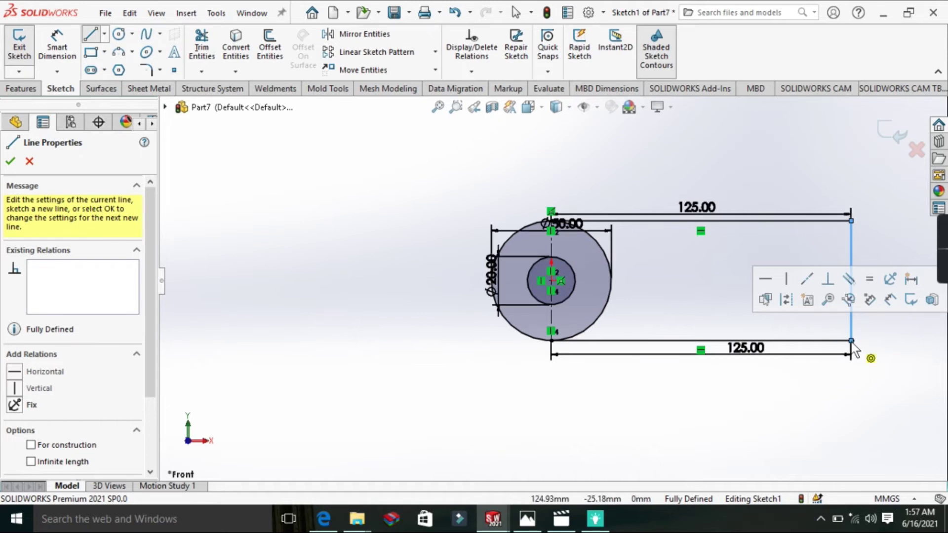
key(Escape)
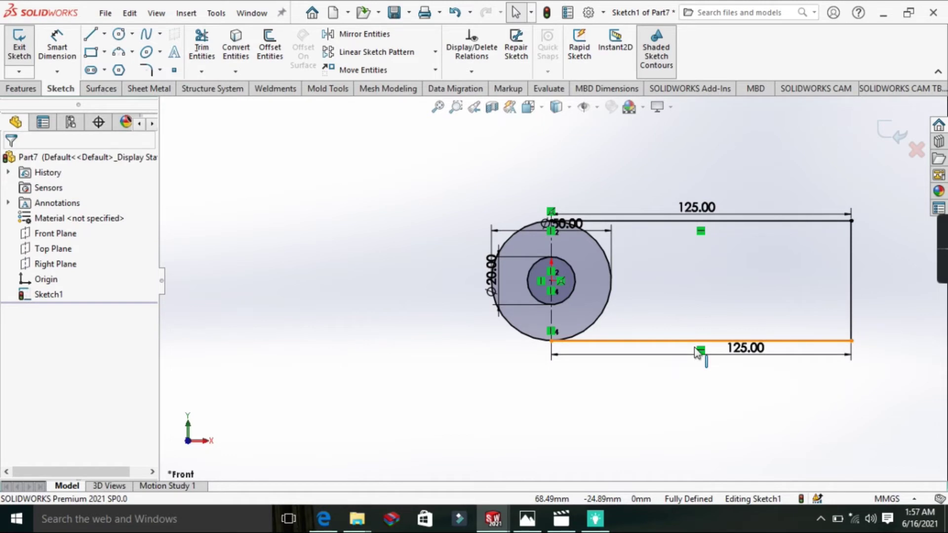
Step: Check the fork slot in the reference drawing and sketch a corner rectangle about 57 mm by 29 mm inward from the vertical end line
click(527, 519)
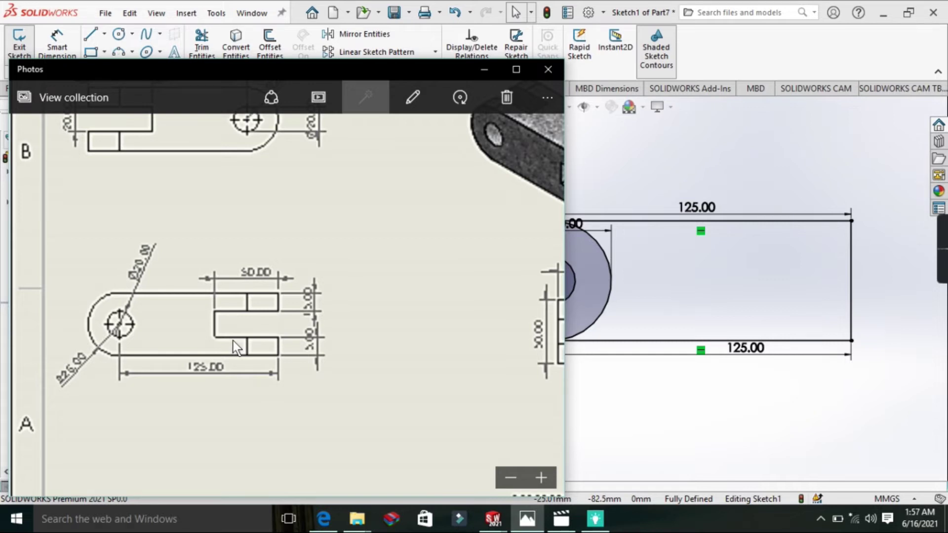
click(483, 70)
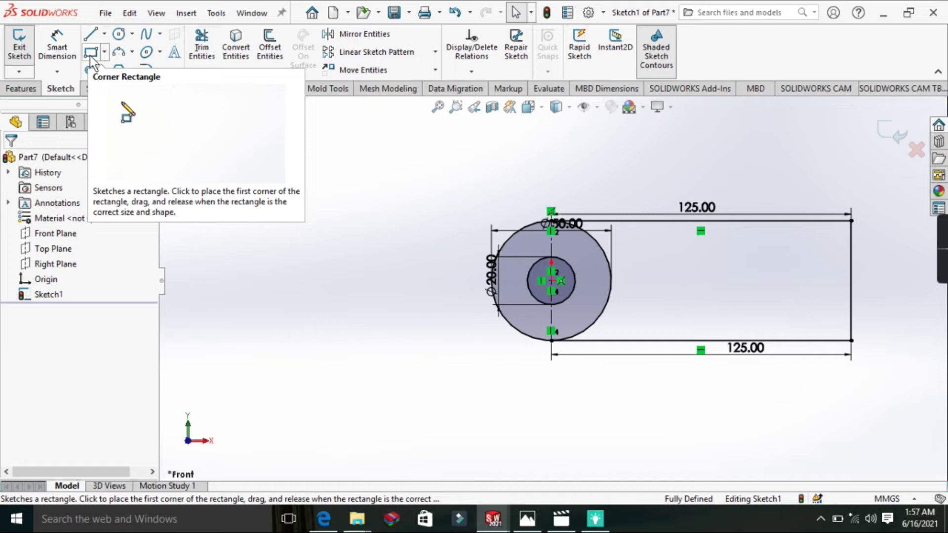
click(105, 54)
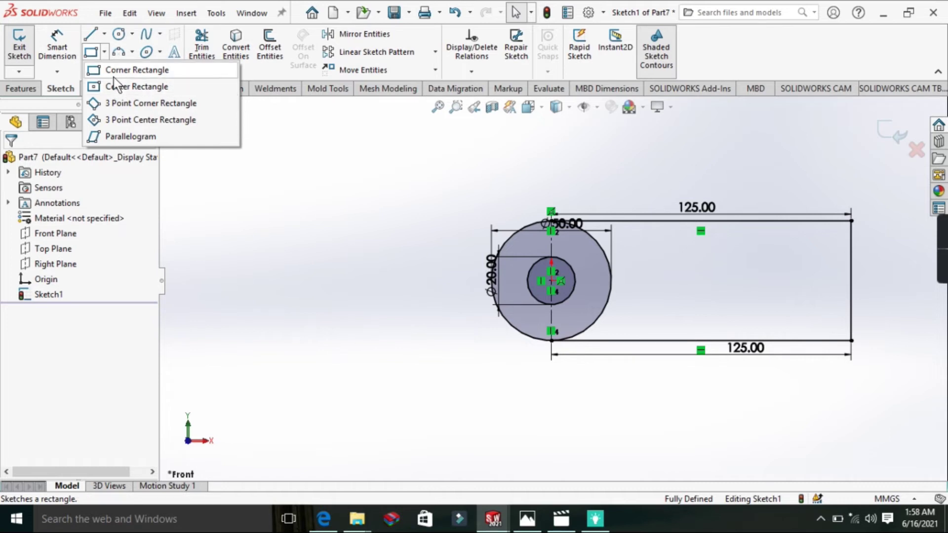
click(113, 76)
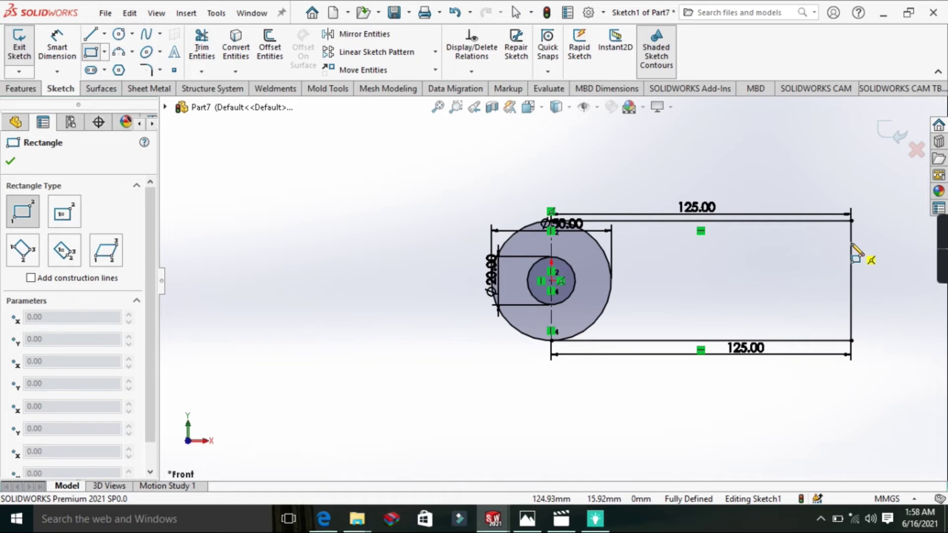
click(851, 243)
click(714, 312)
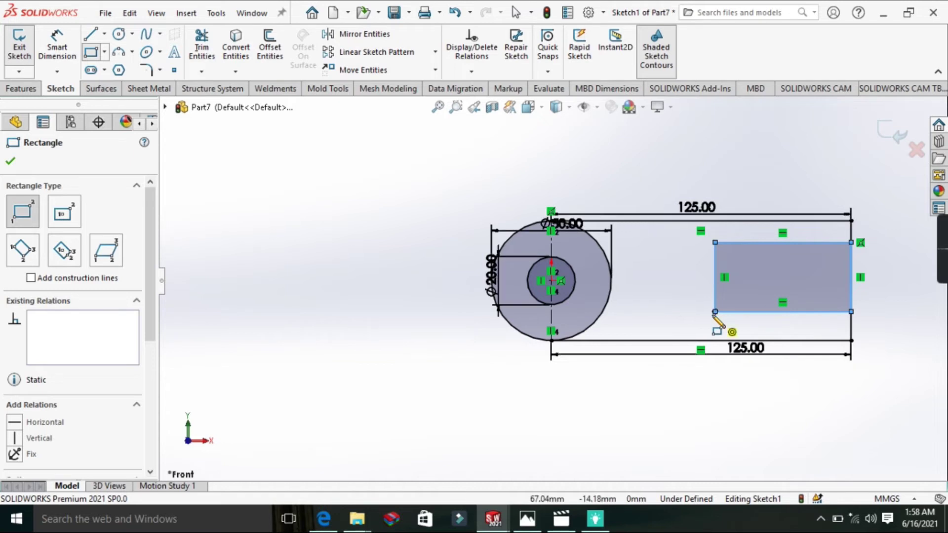
key(Escape)
mouse_move(938, 262)
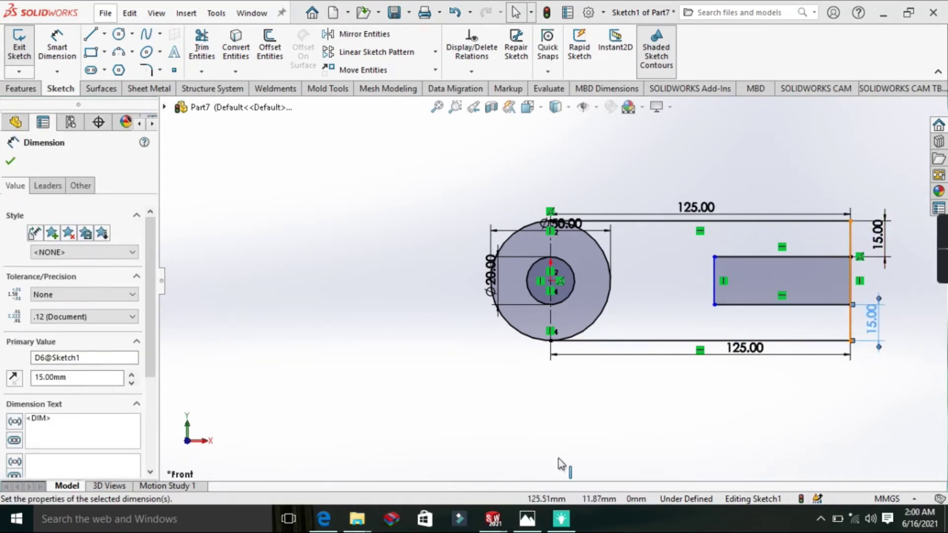
Step: Check the slot in the reference drawing and dimension its length from the closed end to the open end as 50 mm
mouse_move(528, 516)
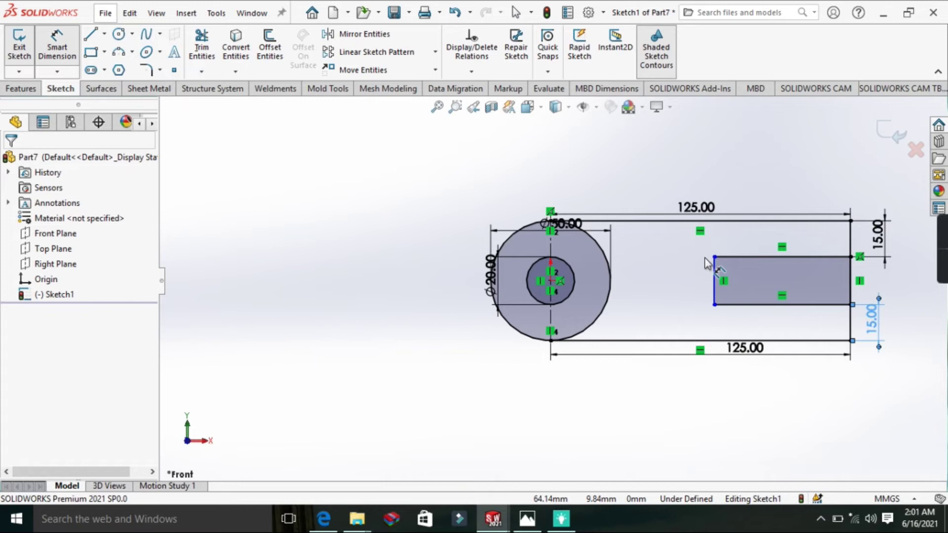
click(850, 257)
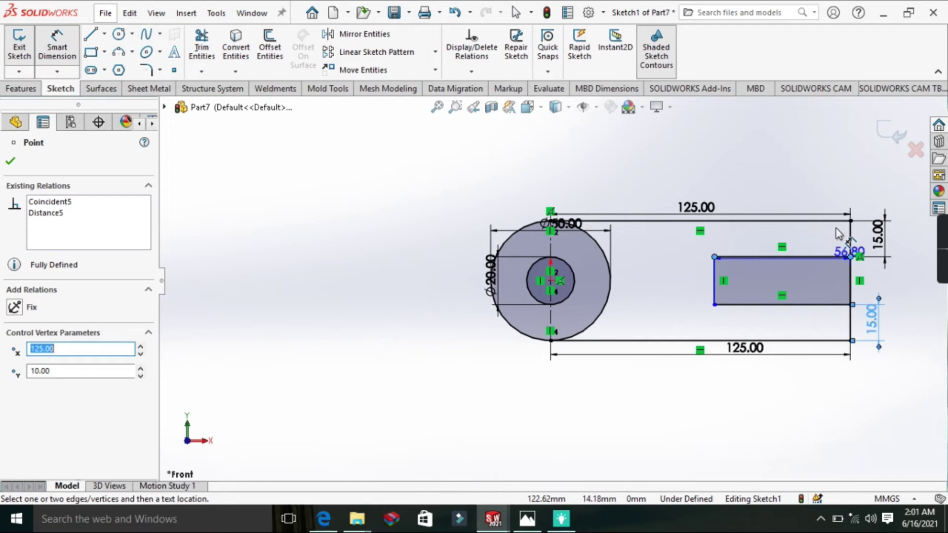
click(782, 192)
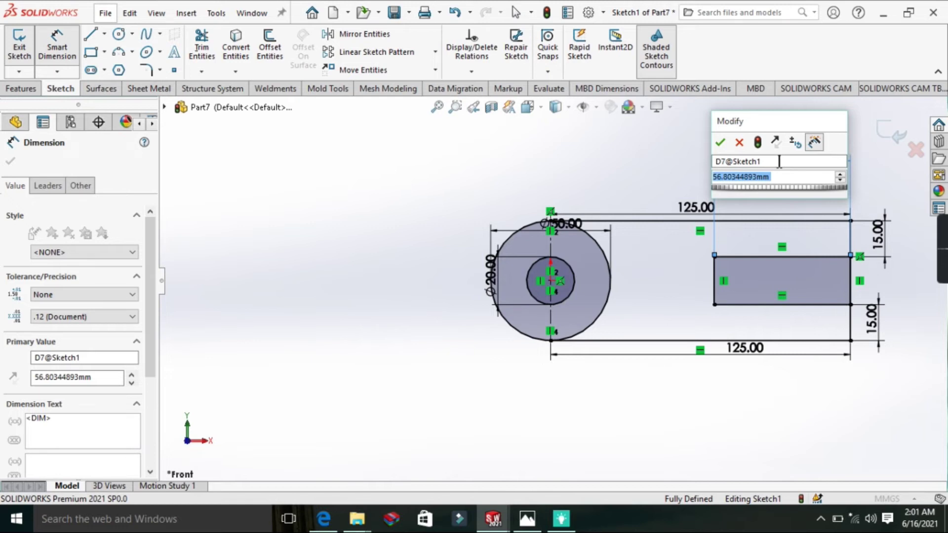
text(50)
key(Return)
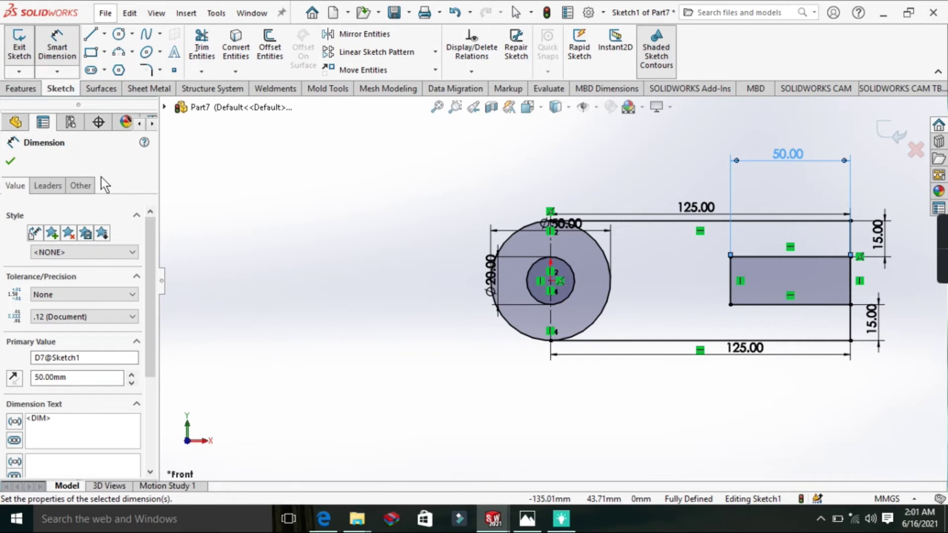
key(Escape)
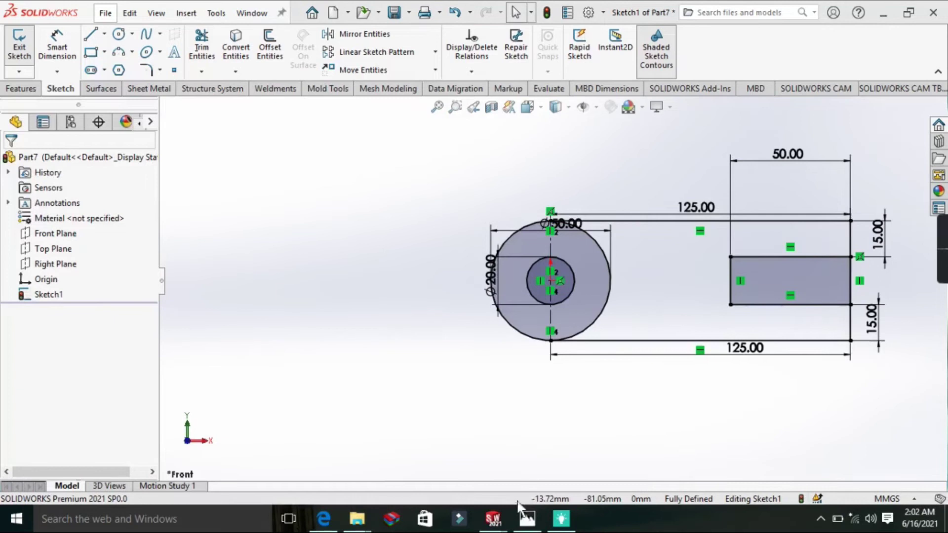
Step: Check the profile in the reference drawing and power-trim the half of the large circle lying inside the body
click(527, 519)
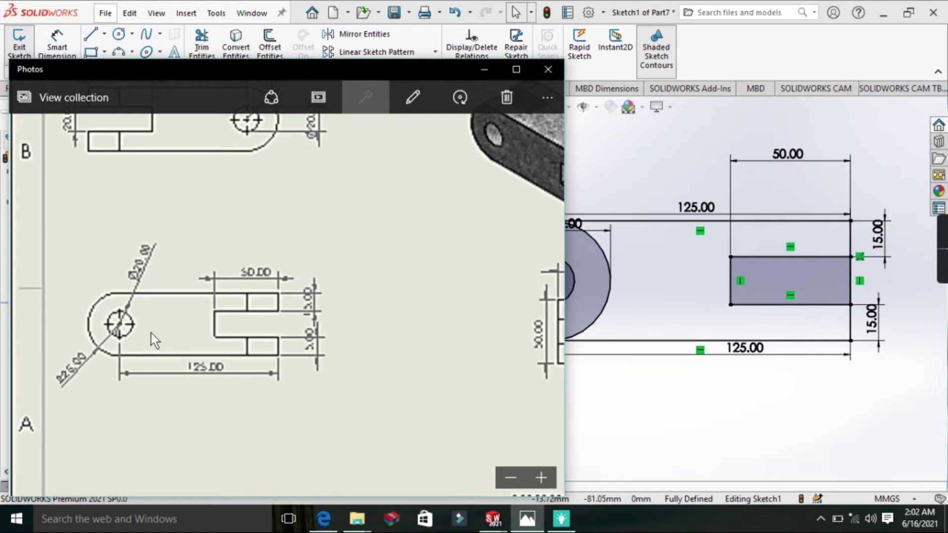
click(792, 284)
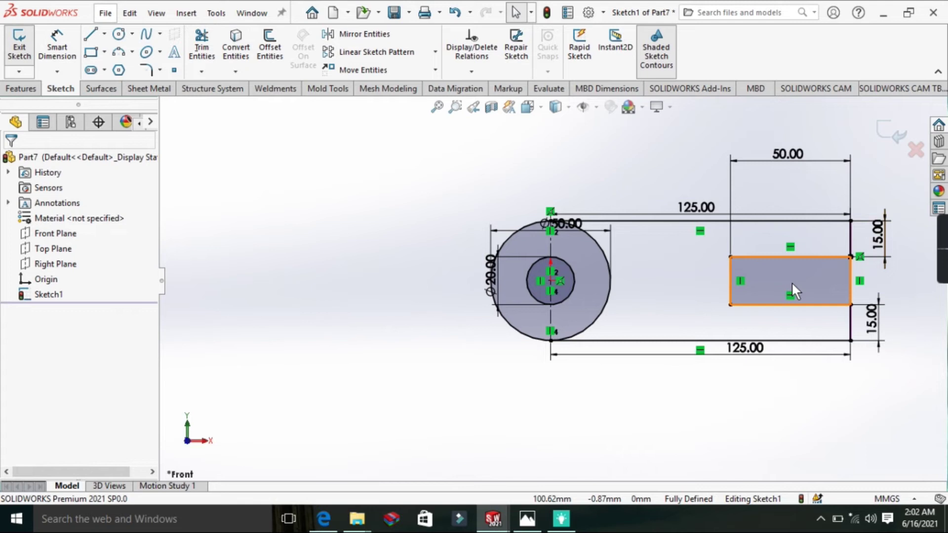
click(200, 49)
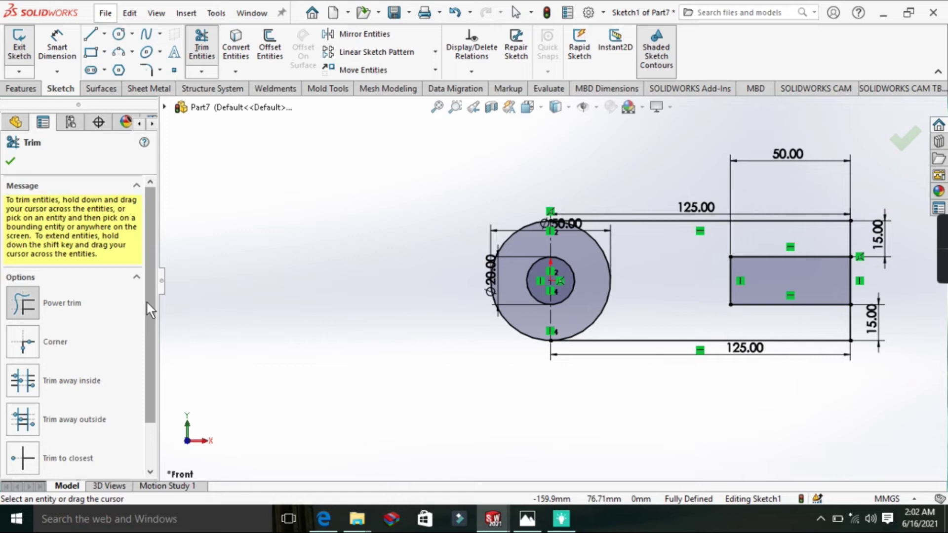
scroll(146, 300, down, 2)
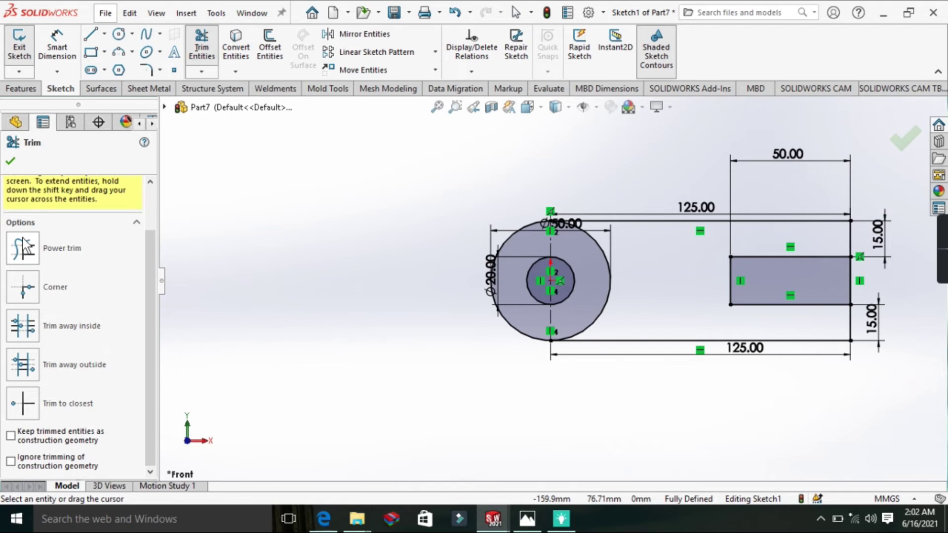
click(23, 244)
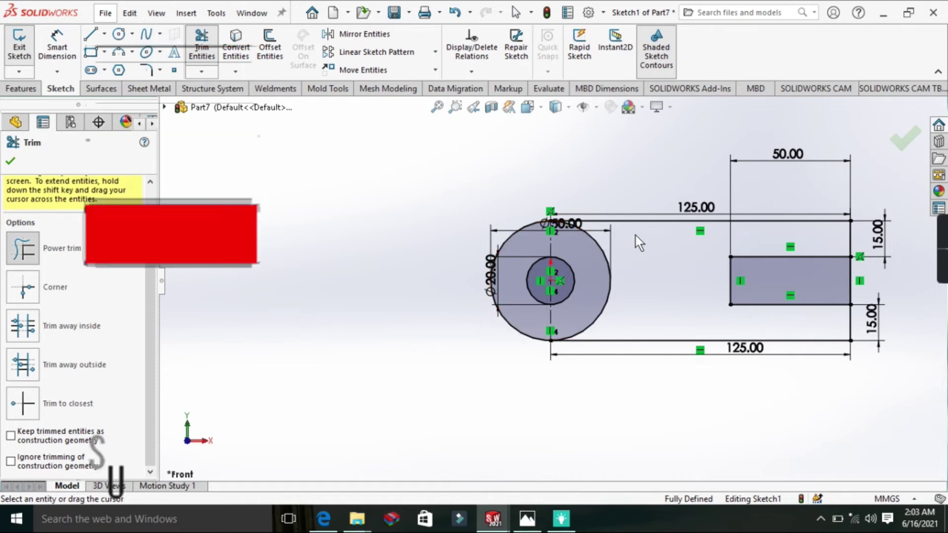
drag(635, 235, 595, 262)
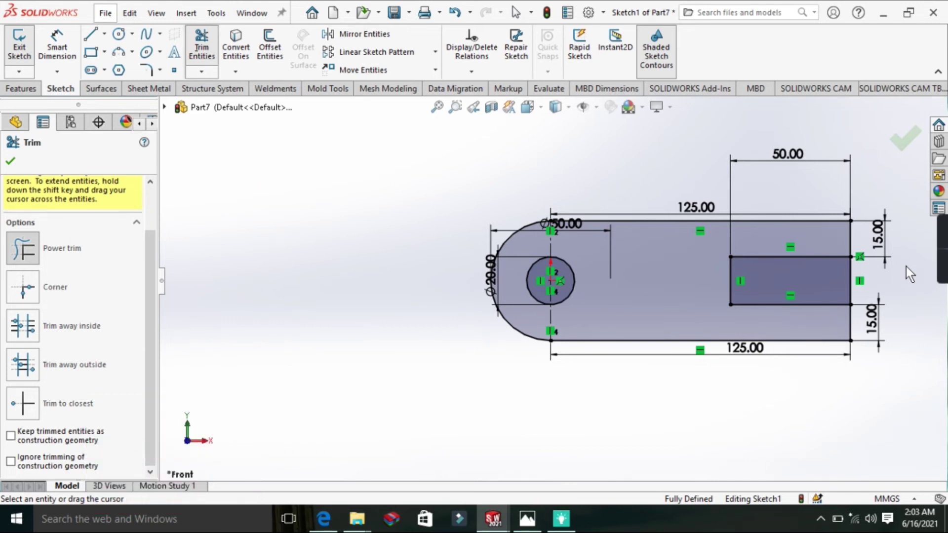
Step: Power-trim the vertical line segment across the slot opening and compare the profile with the reference drawing
drag(905, 265, 846, 283)
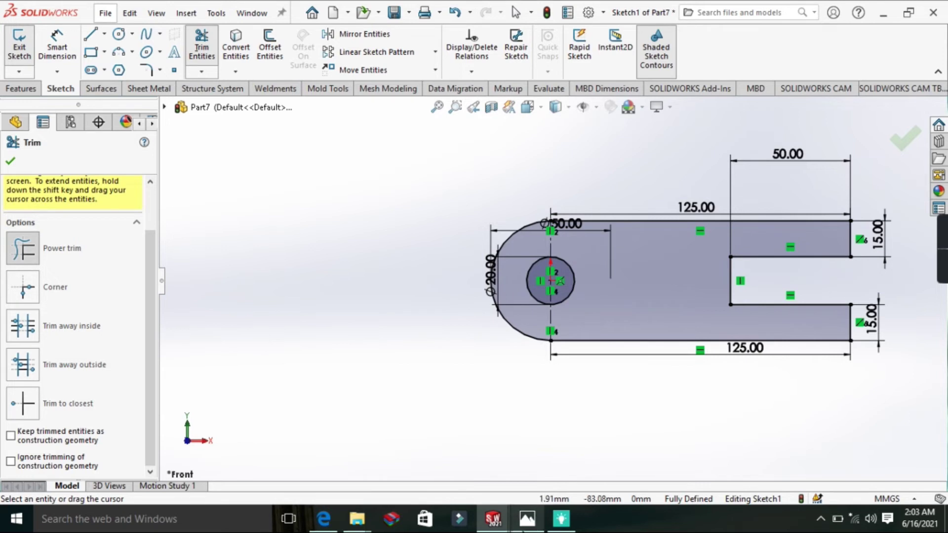
click(527, 518)
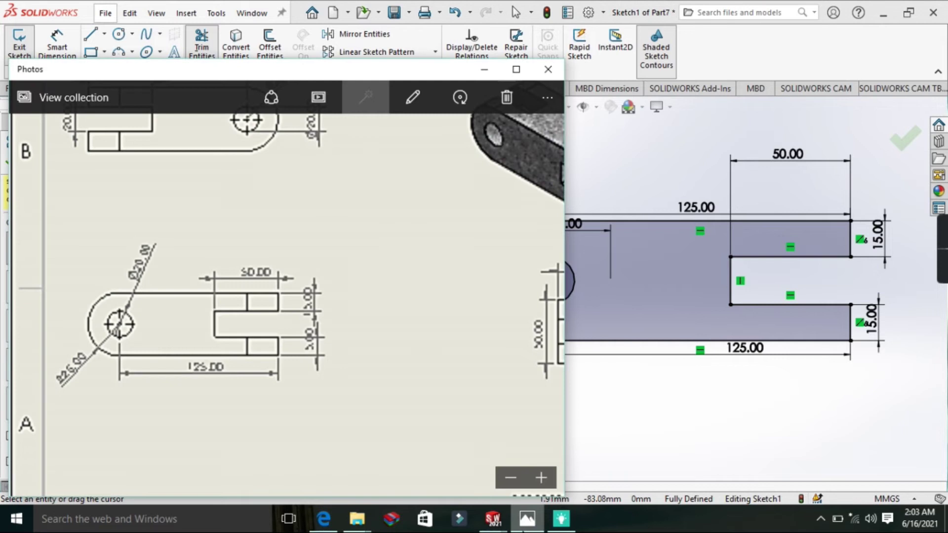
click(486, 68)
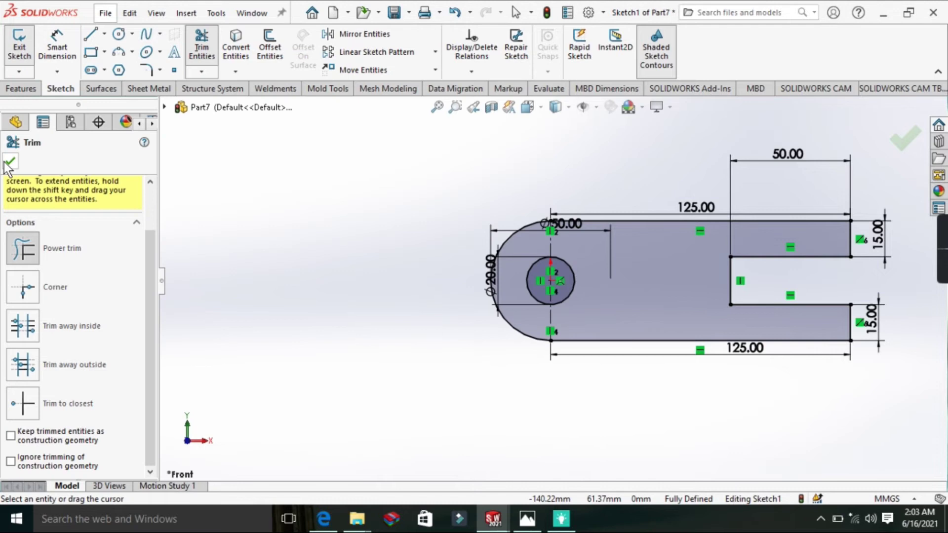
click(5, 161)
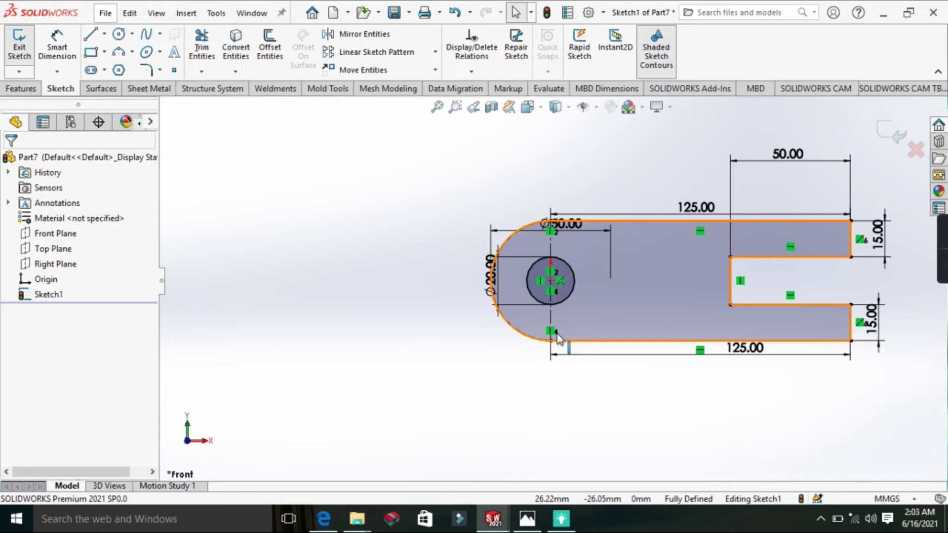
Step: Check the body thickness in the reference drawing and extrude the profile as a blind boss 50 mm deep
click(35, 88)
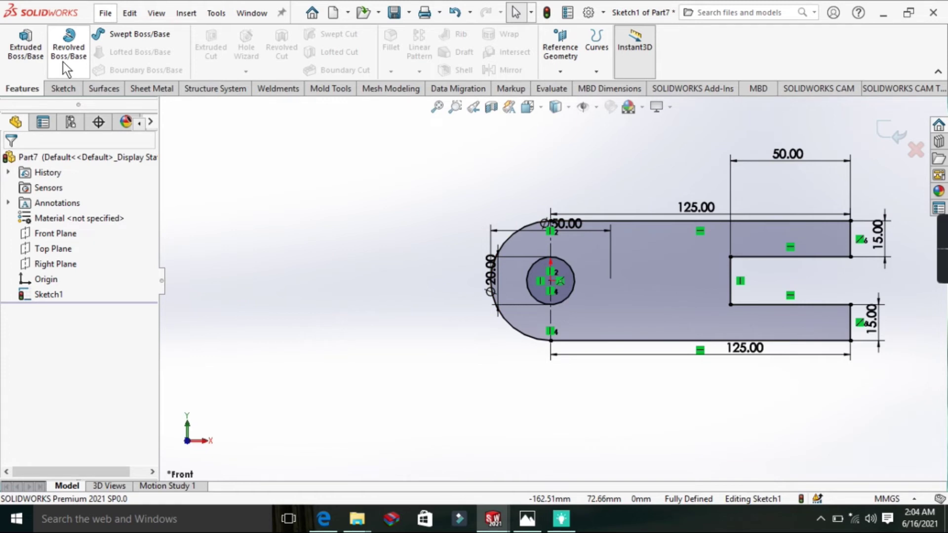
click(26, 47)
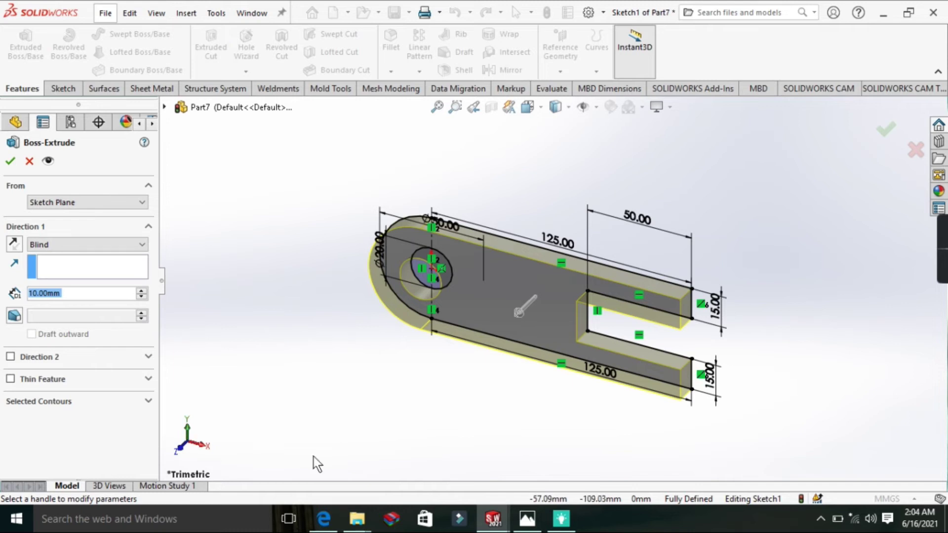
click(527, 519)
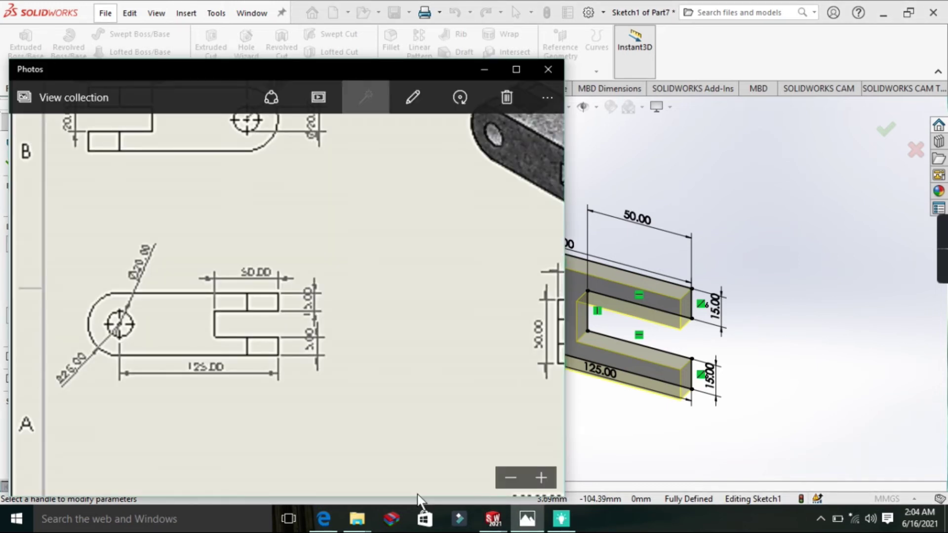
scroll(417, 500, right, 3)
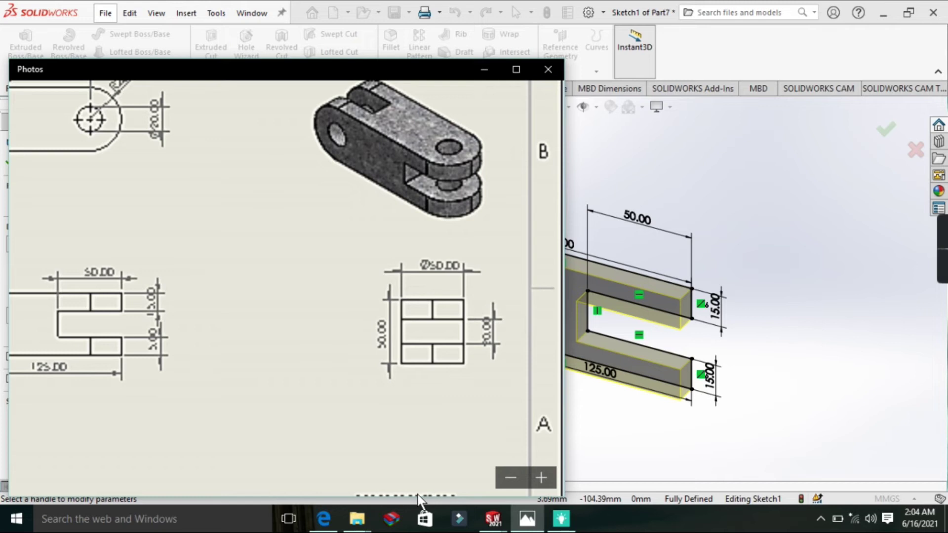
key(alt+Tab)
key(BackSpace)
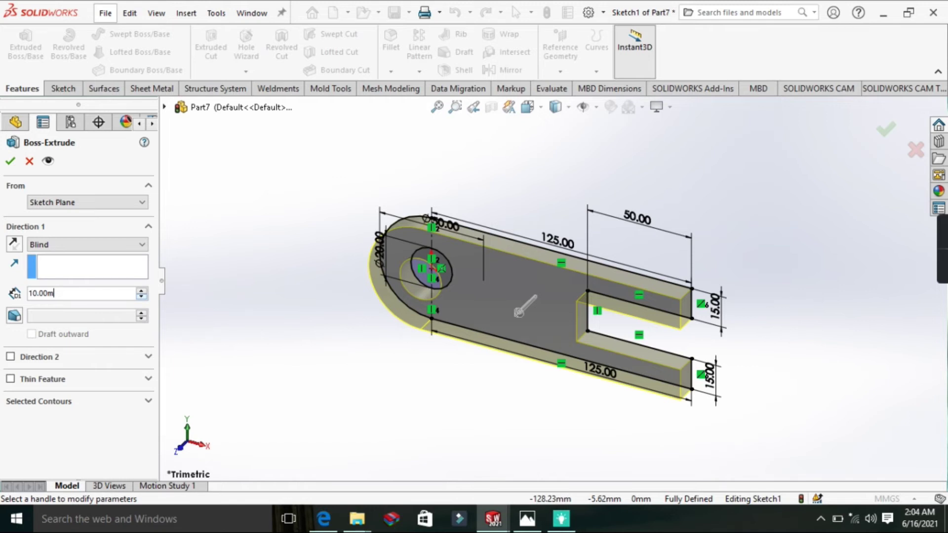
key(BackSpace)
key(BackSpace)
key(BackSpace)
key(BackSpace)
key(BackSpace)
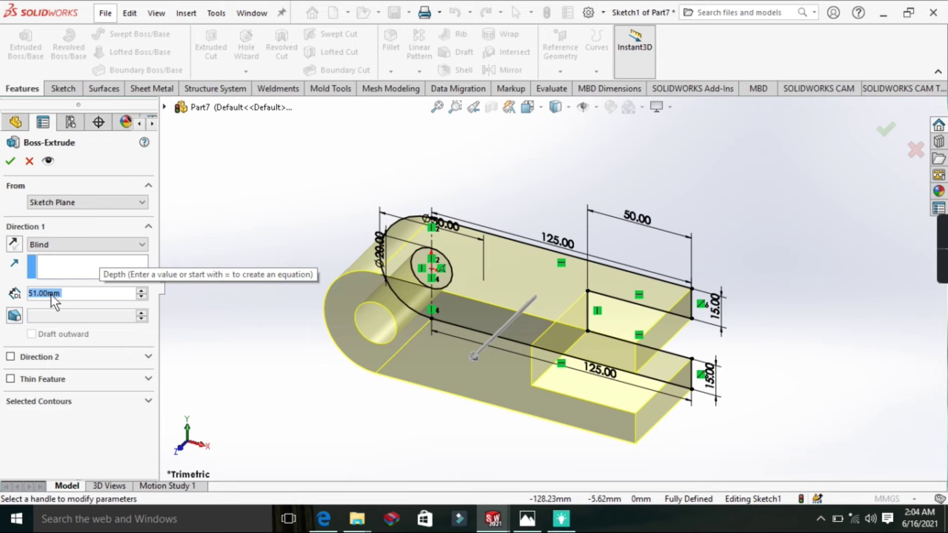
scroll(54, 300, down, 1)
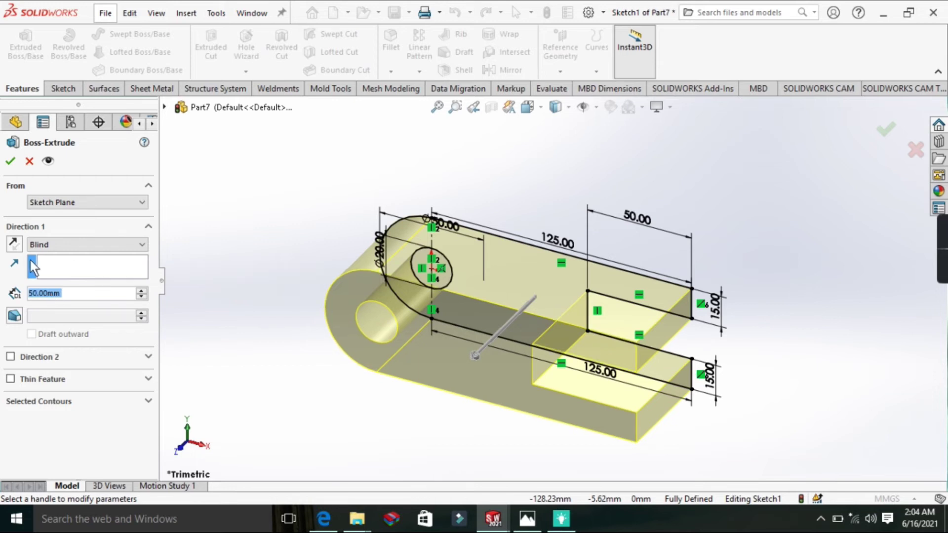
click(10, 161)
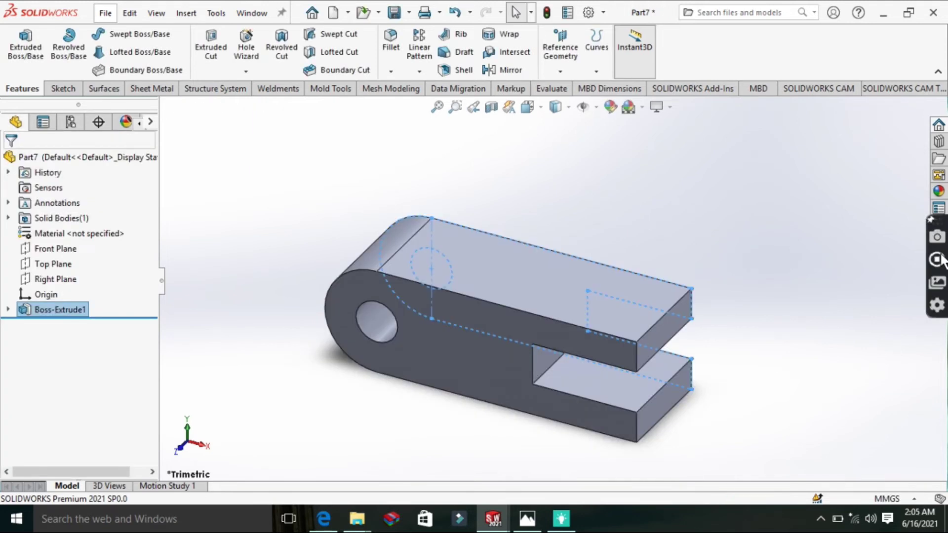
Step: Orbit the extruded body and compare its fork end with the isometric view in the reference drawing
right_click(711, 185)
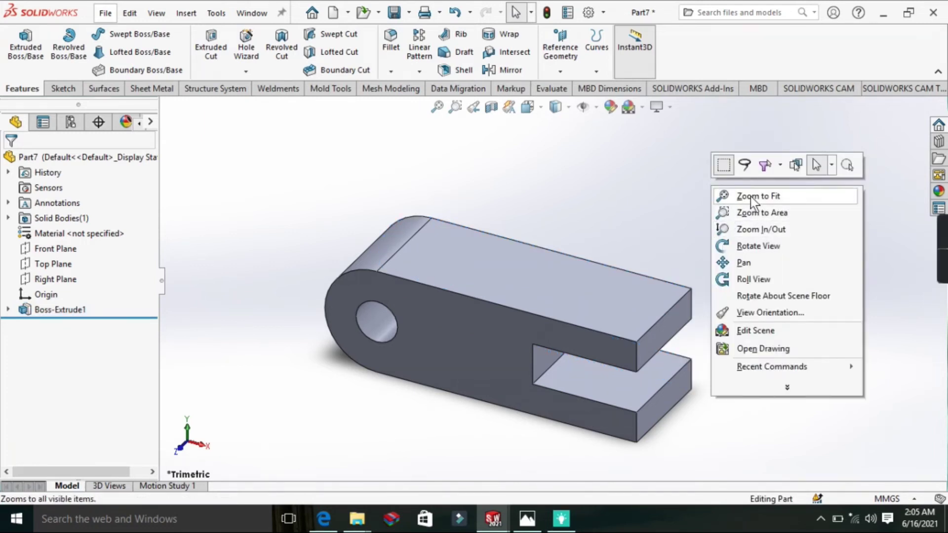
click(747, 247)
drag(747, 248, 716, 246)
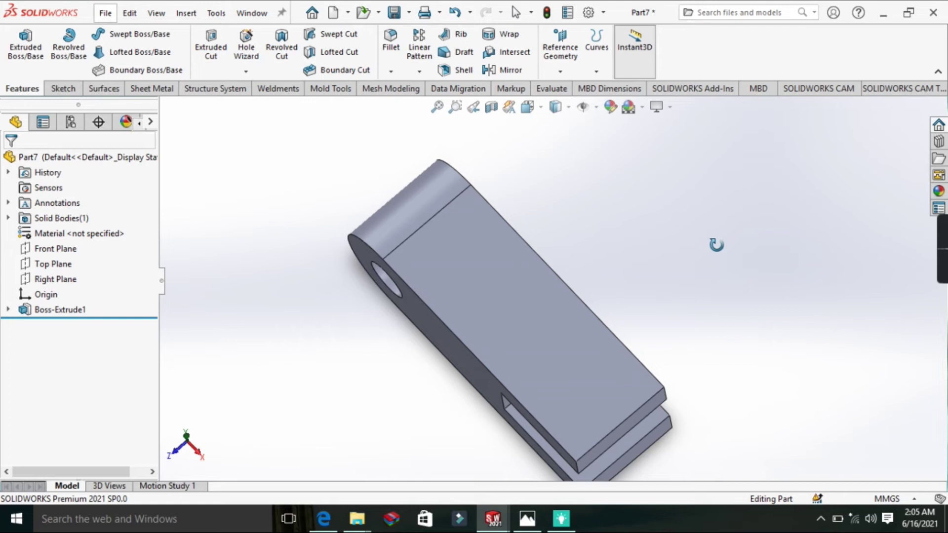
drag(716, 245, 533, 501)
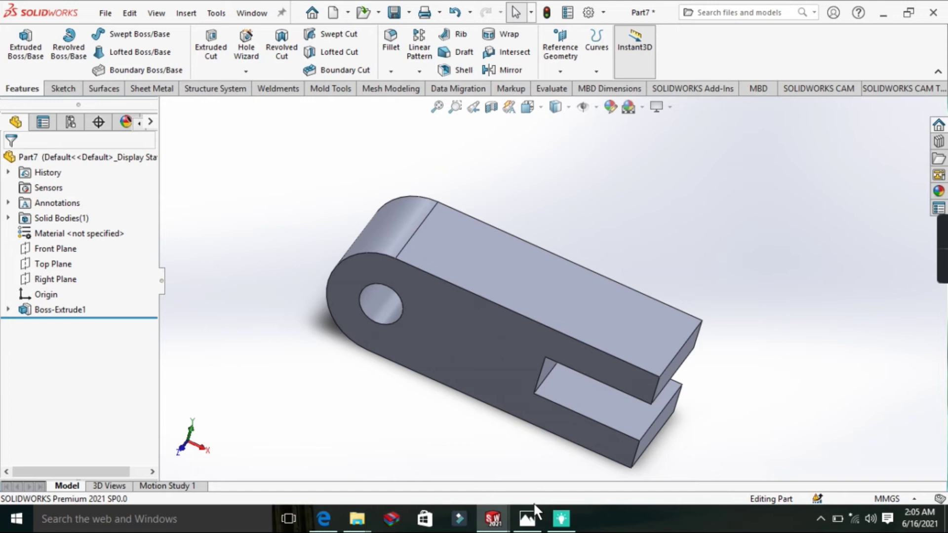
click(529, 514)
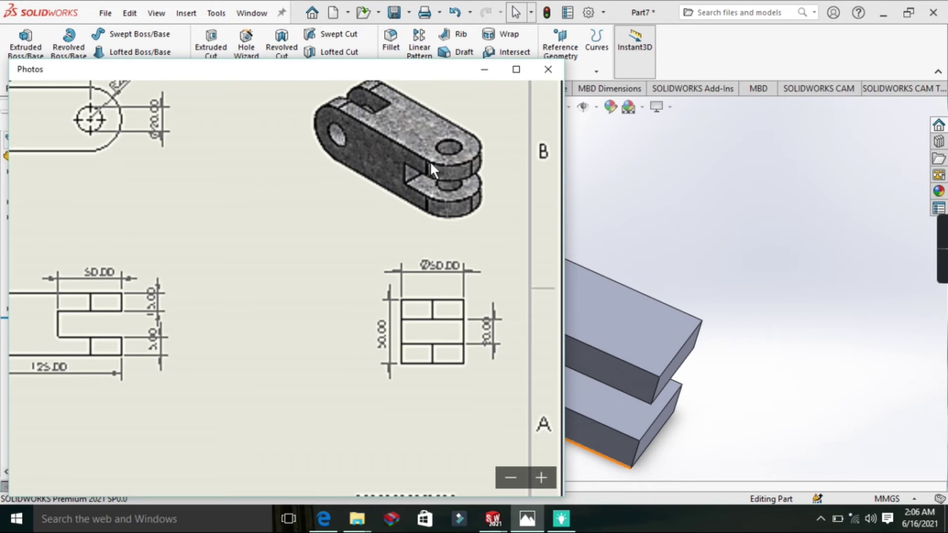
click(430, 161)
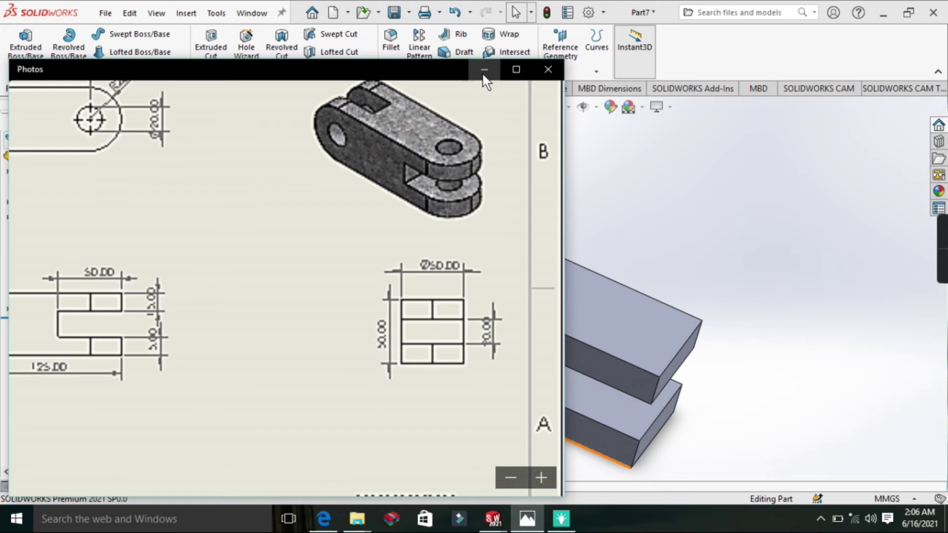
click(484, 70)
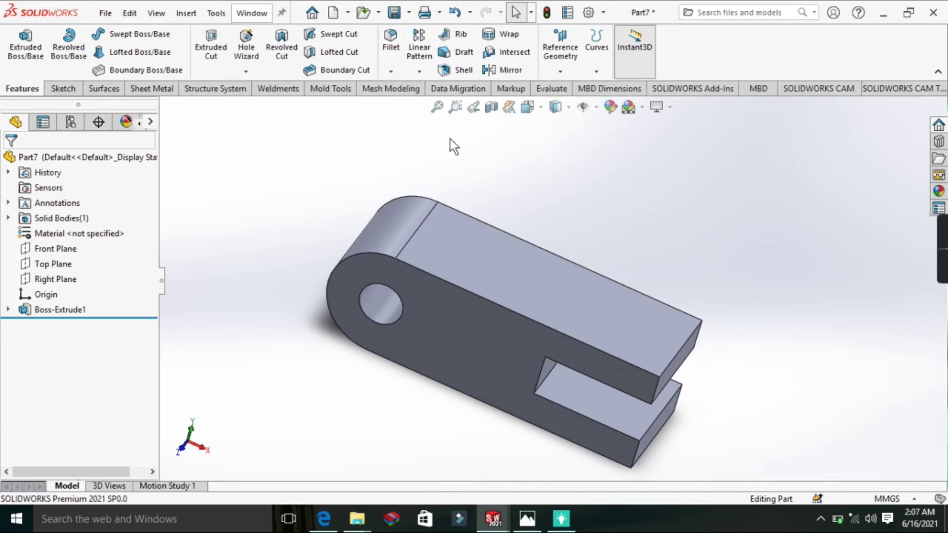
Step: Fillet the four vertical edges at the fork arm ends with a symmetric 25 mm radius
click(390, 37)
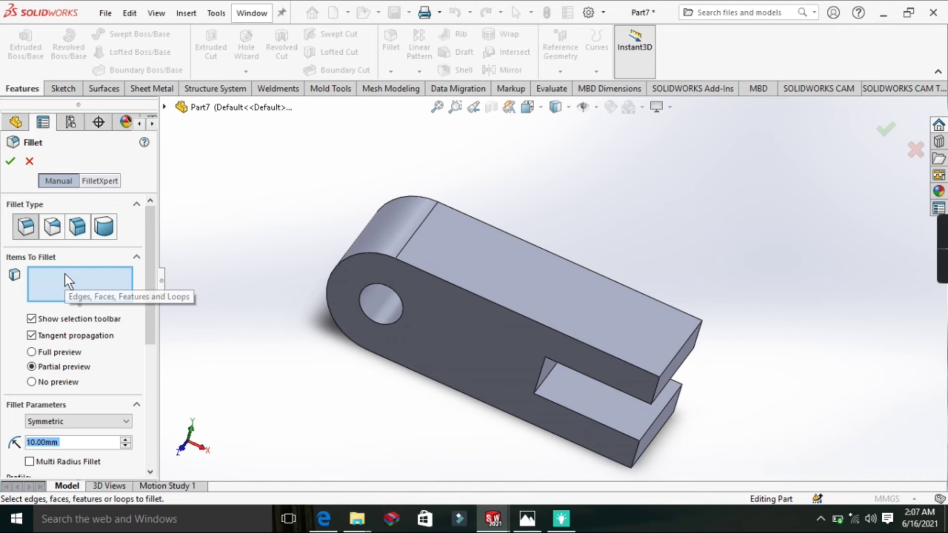
click(66, 274)
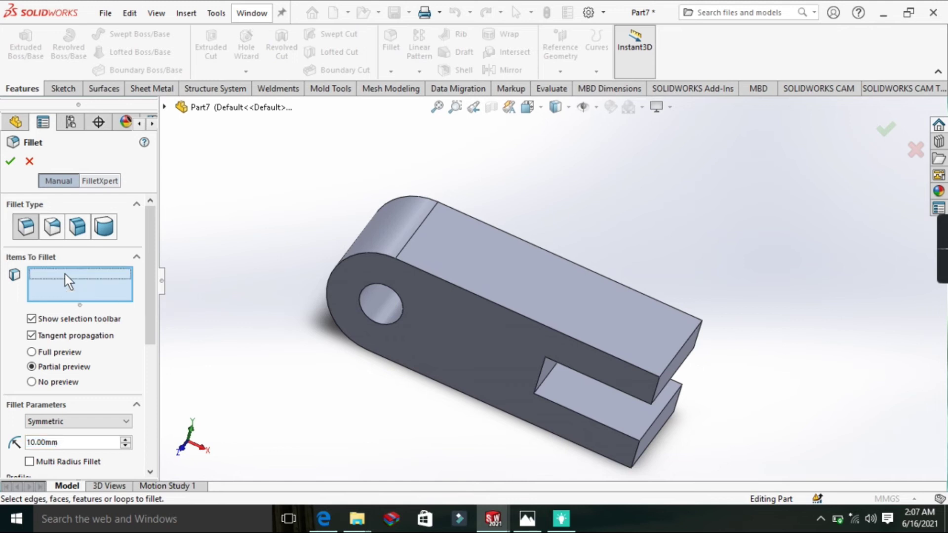
click(656, 390)
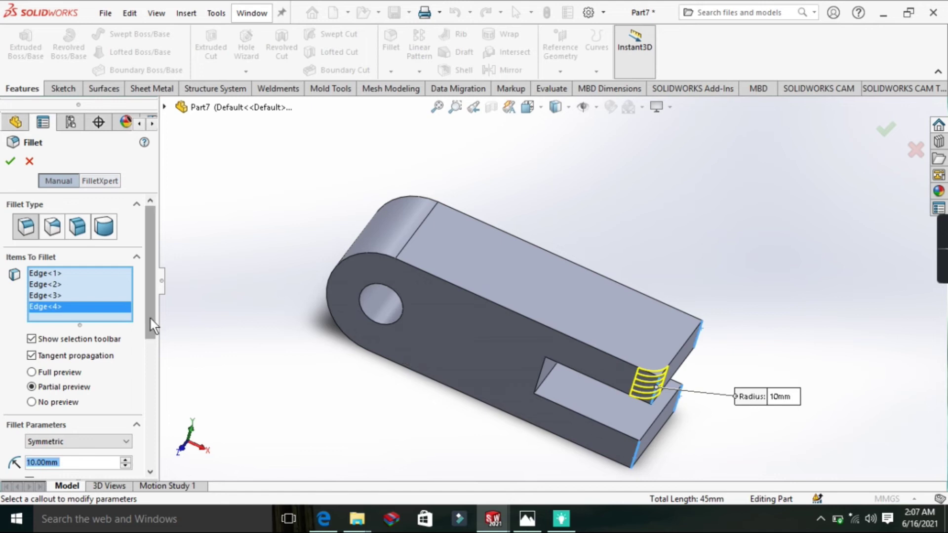
drag(151, 326, 146, 359)
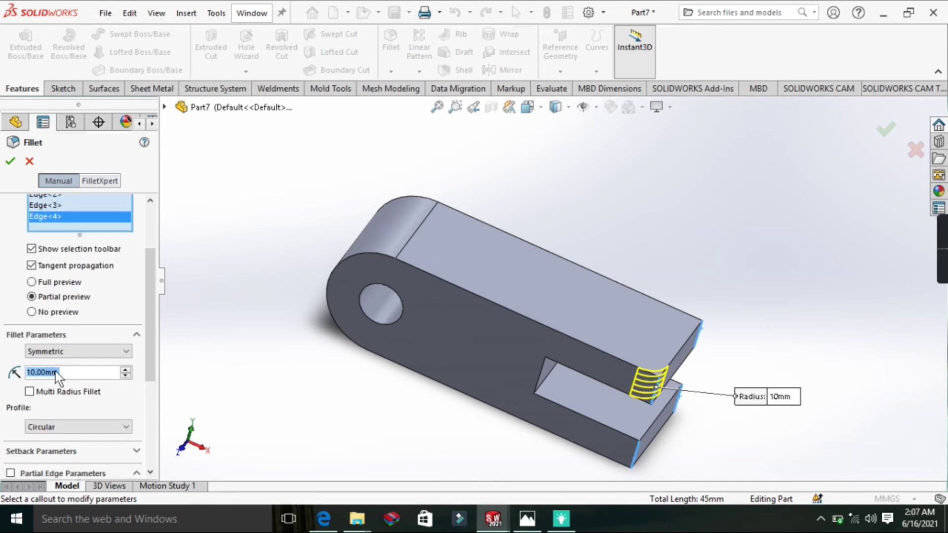
text(25)
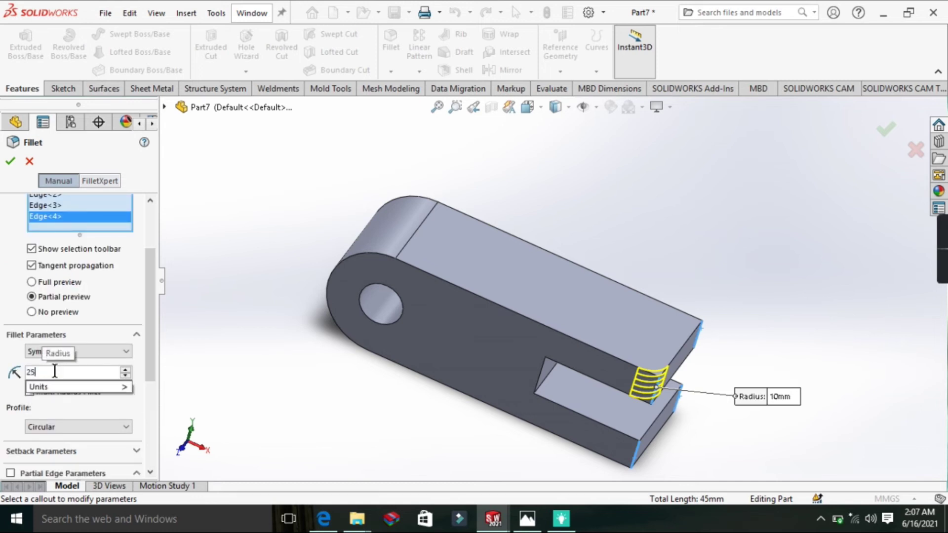
key(Return)
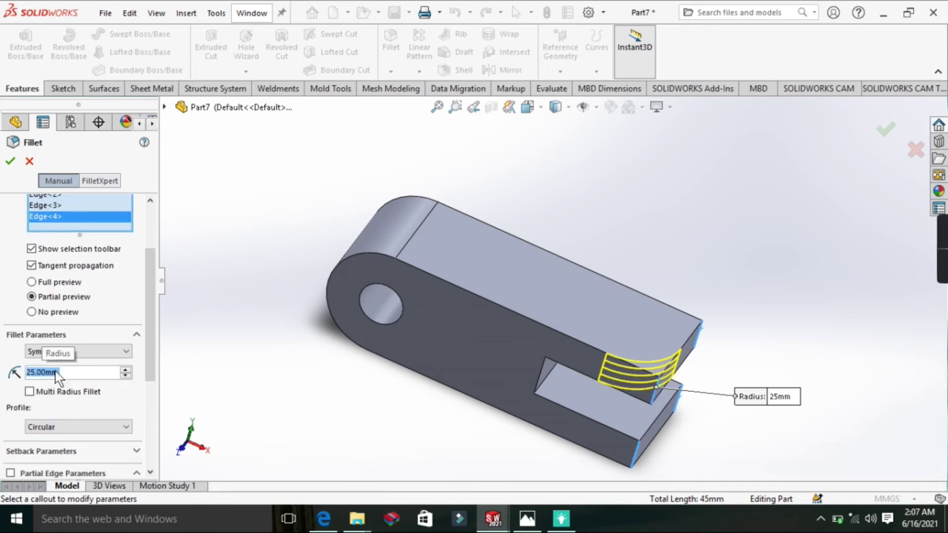
click(8, 163)
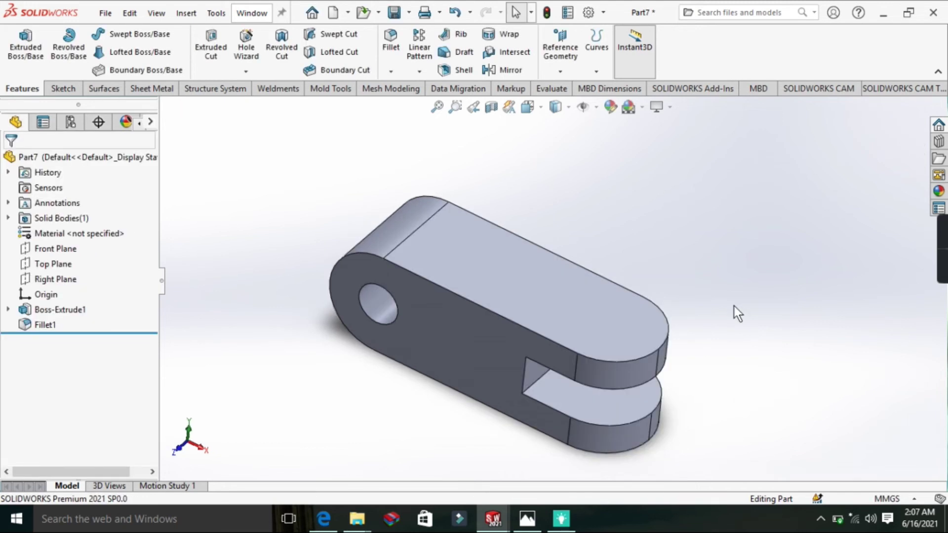
Step: Check the fork hole in the reference drawing and start a sketch on the body's flat upper face, viewed normal to it
key(Left)
key(Left)
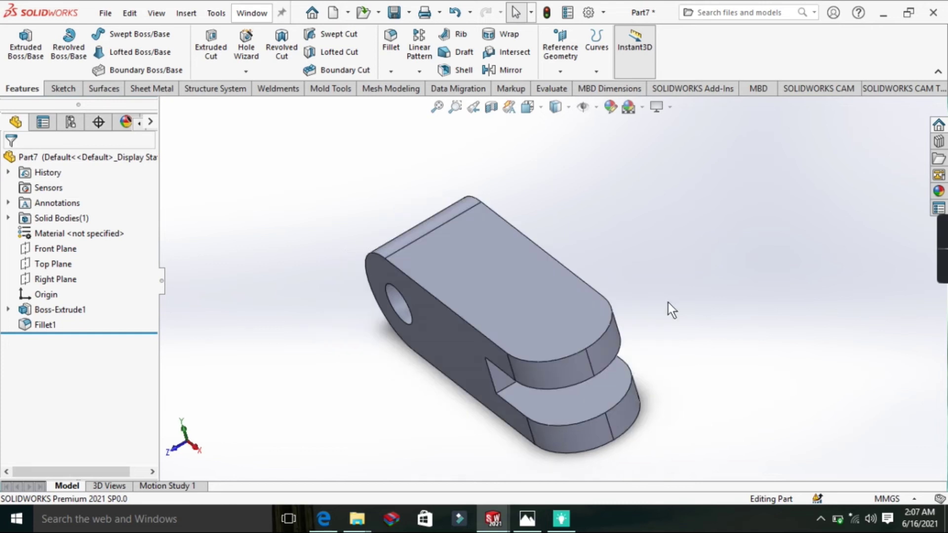
click(527, 528)
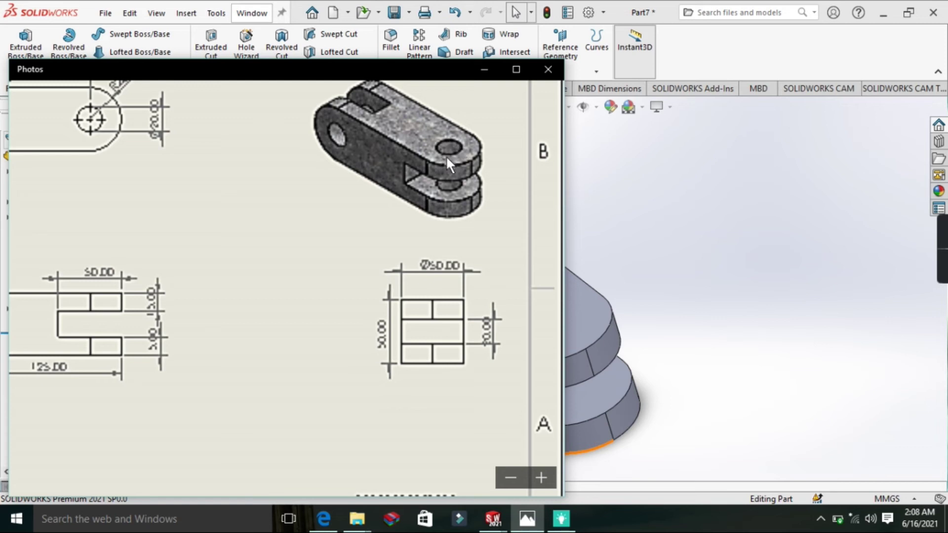
click(484, 74)
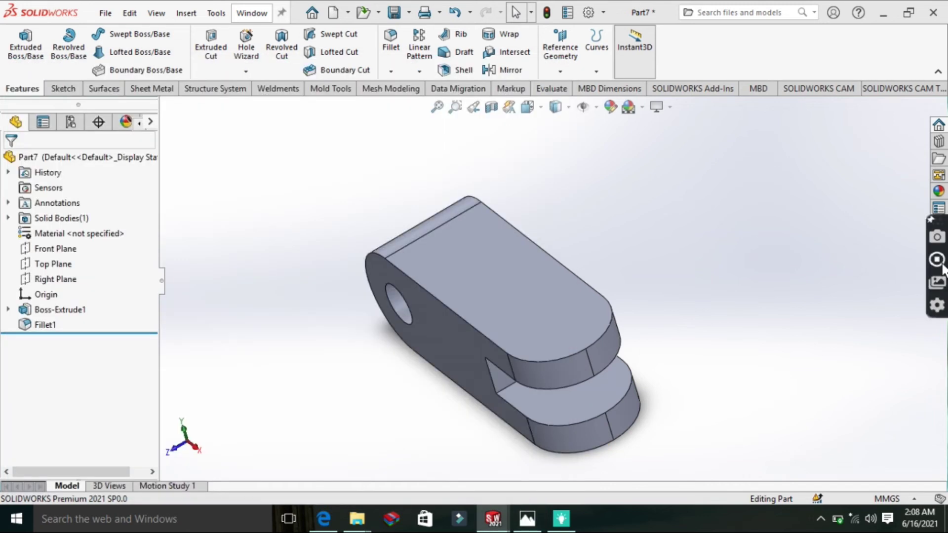
right_click(522, 283)
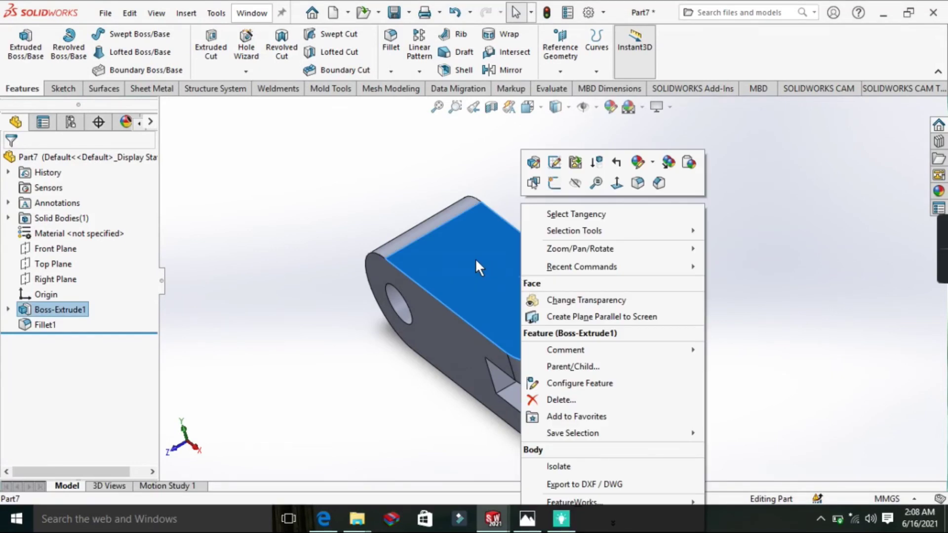
click(617, 191)
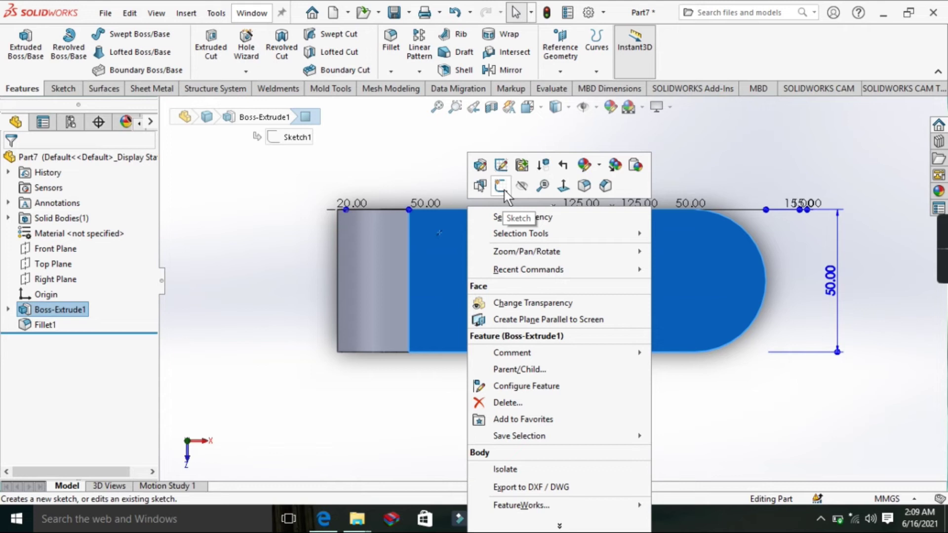
click(504, 190)
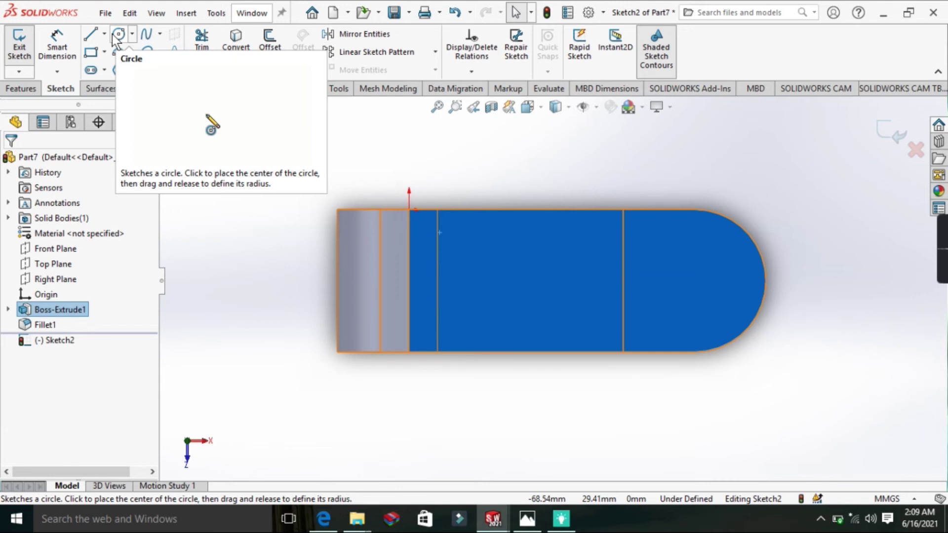
Step: Sketch a circle about 24 mm in diameter on the upper face, centred on the rounded fork end's arc centre
key(alt+Tab)
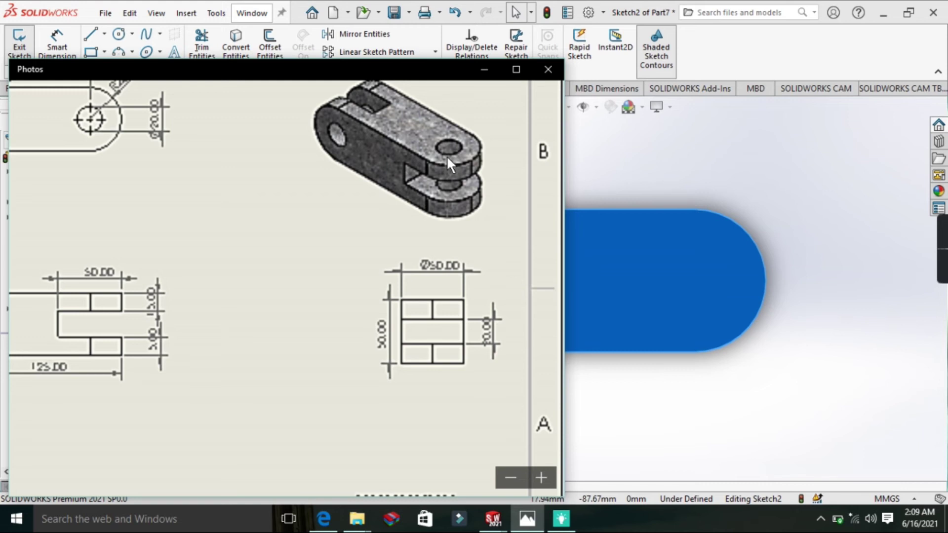
key(alt+Tab)
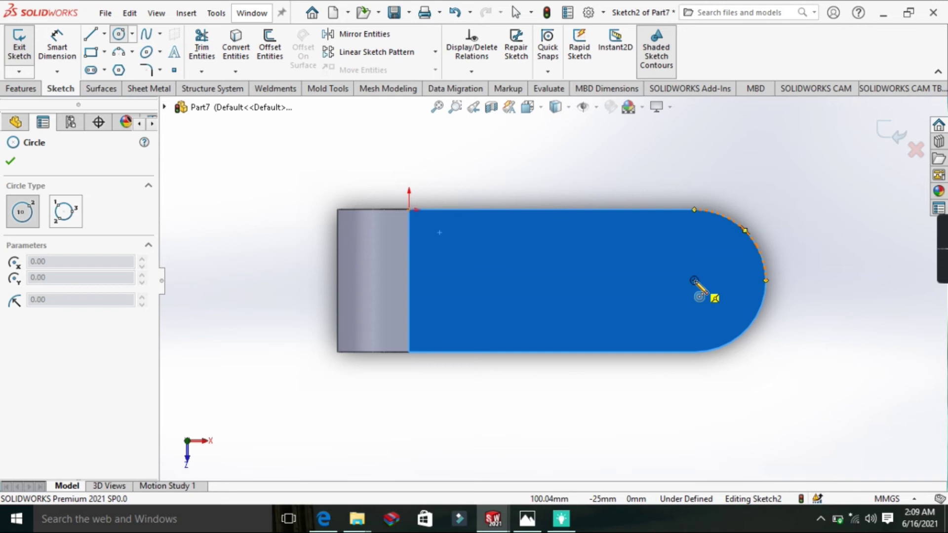
click(693, 280)
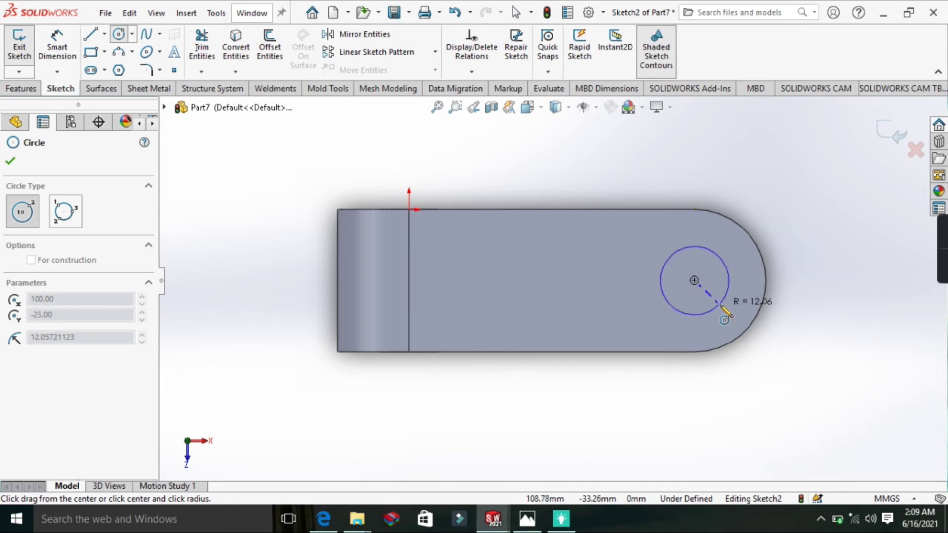
click(721, 307)
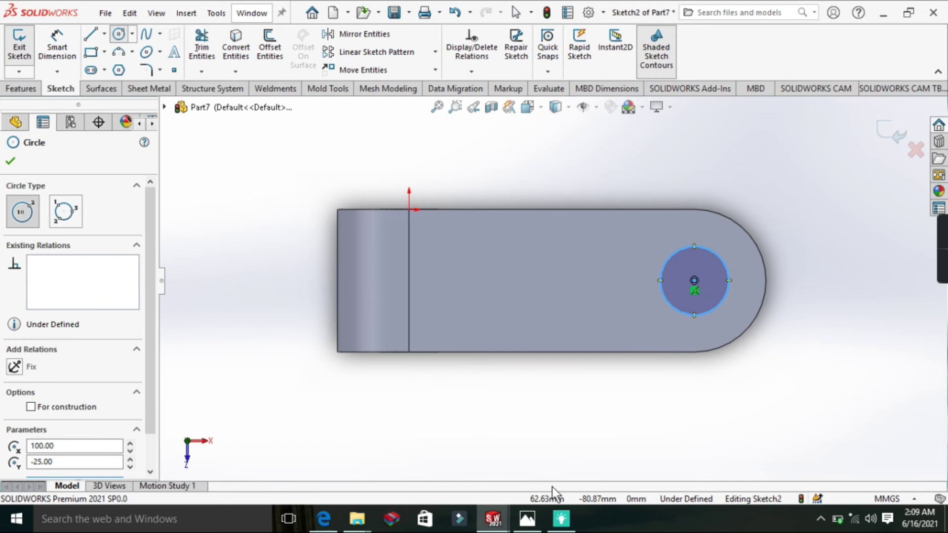
Step: Check the hole size in the reference drawing and dimension the circle's diameter as 20 mm
click(527, 519)
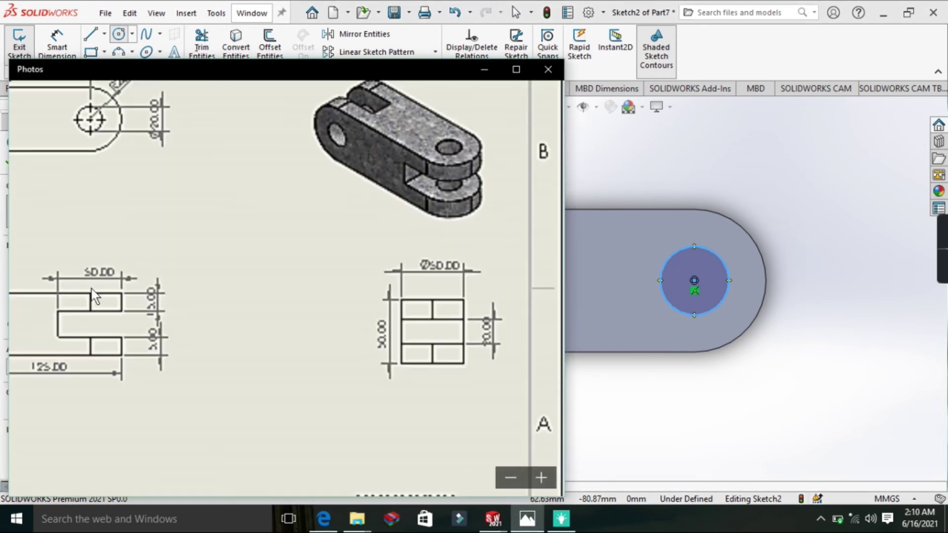
drag(137, 169, 340, 476)
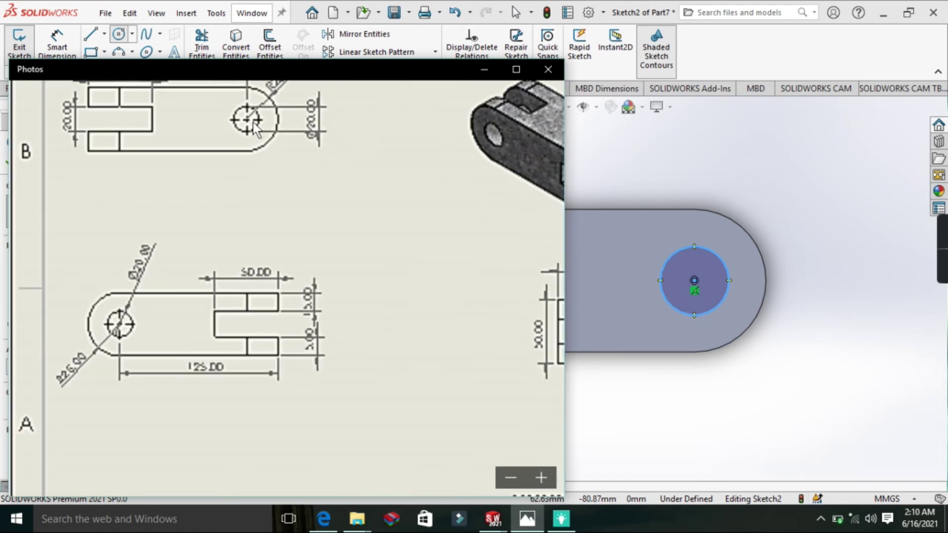
click(486, 69)
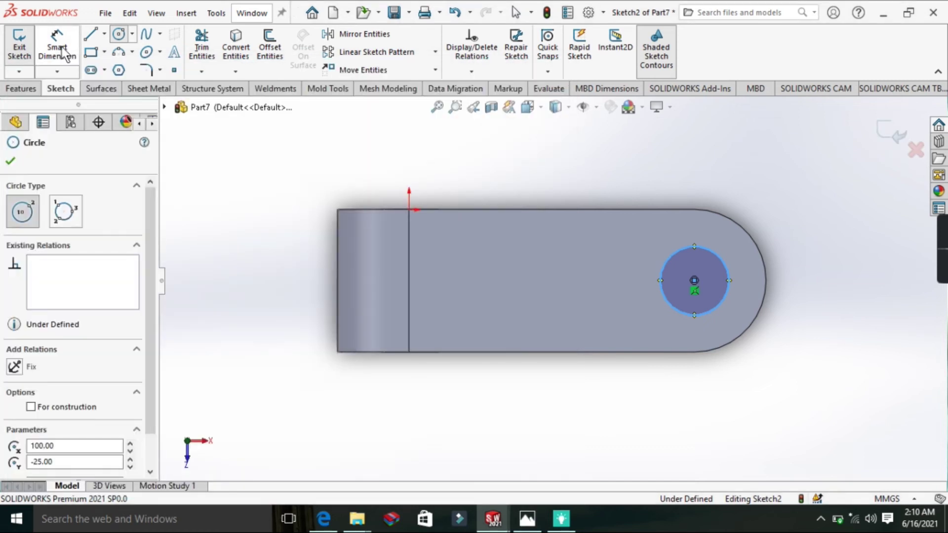
click(63, 51)
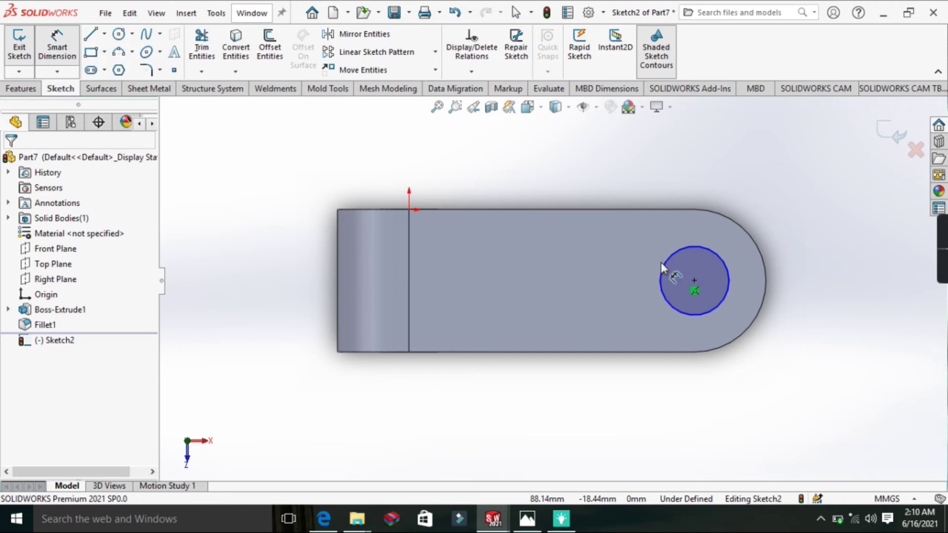
click(662, 263)
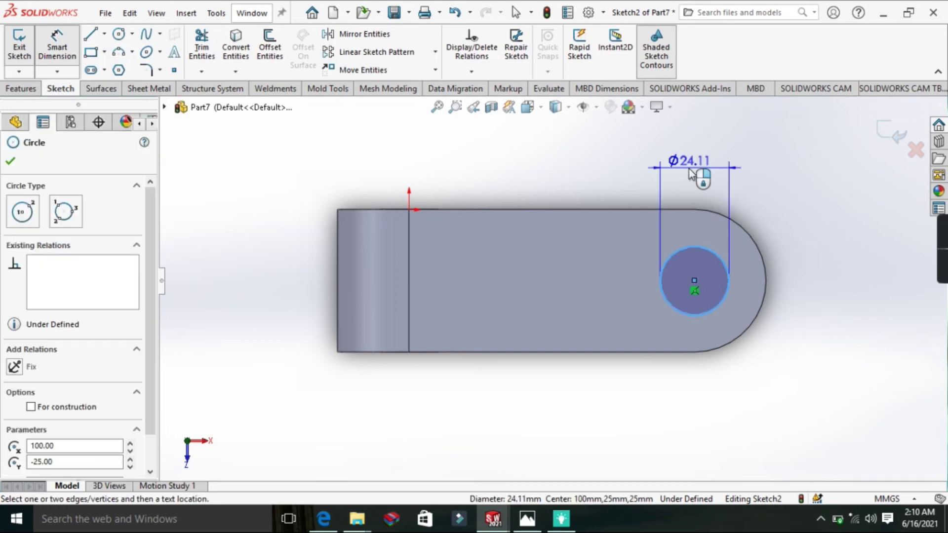
click(688, 168)
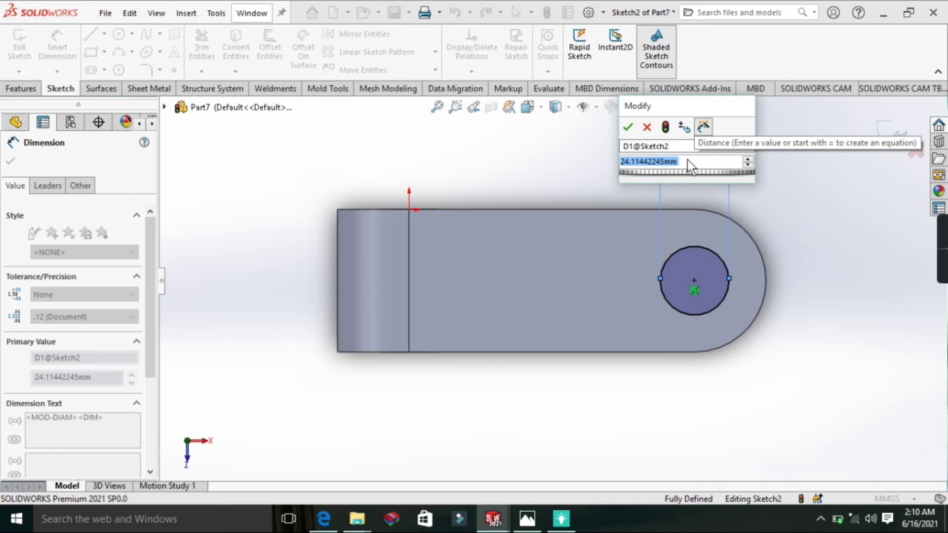
text(20)
key(Return)
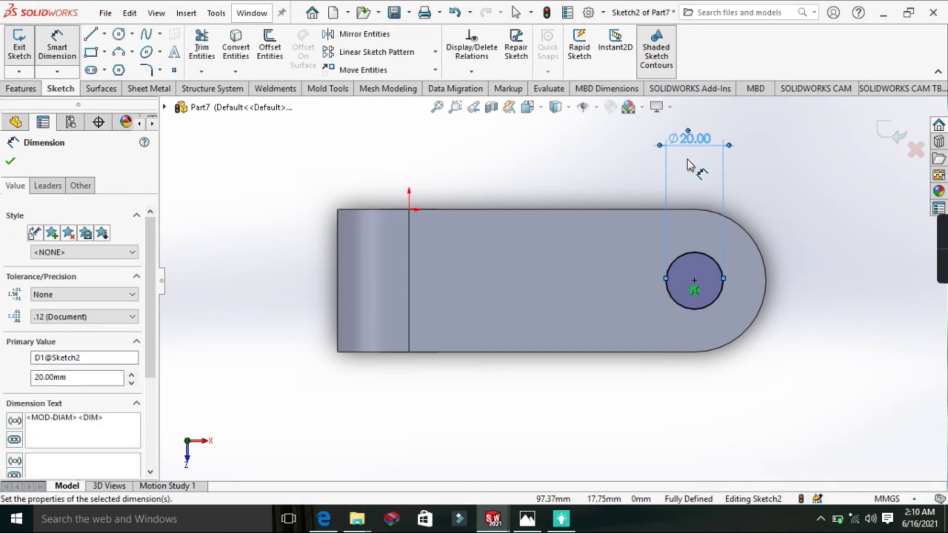
click(16, 159)
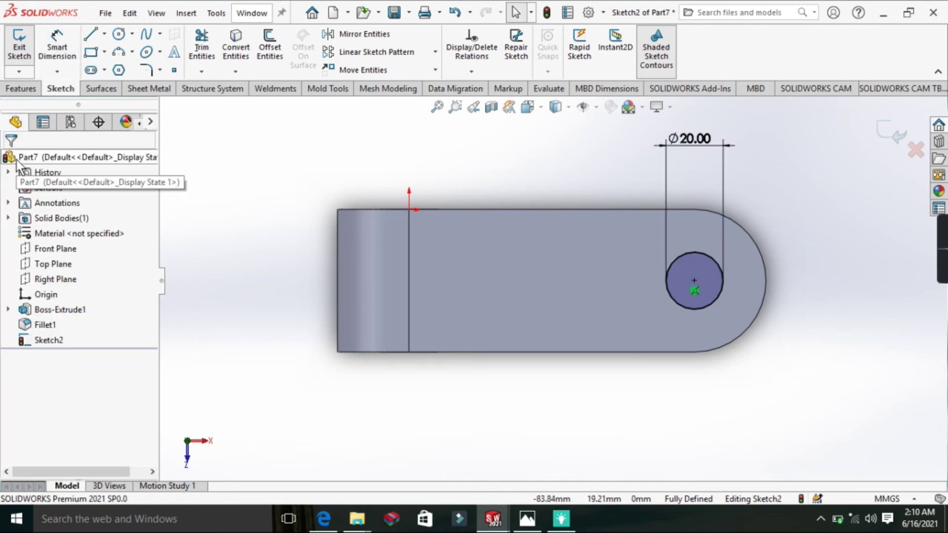
Step: Cut-extrude the 20 mm circle as a blind cut 50 mm deep through both fork arms
right_click(856, 276)
mouse_move(821, 306)
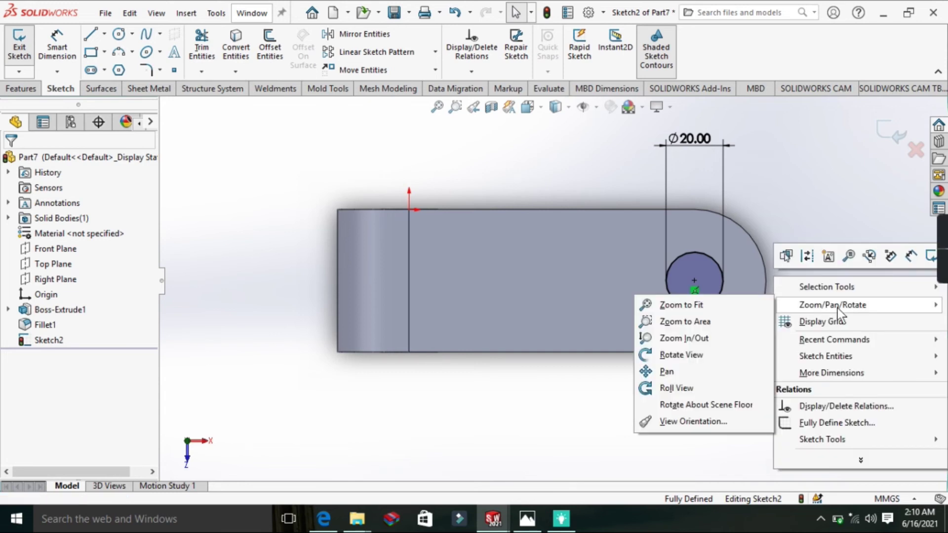
click(708, 353)
drag(707, 354, 656, 143)
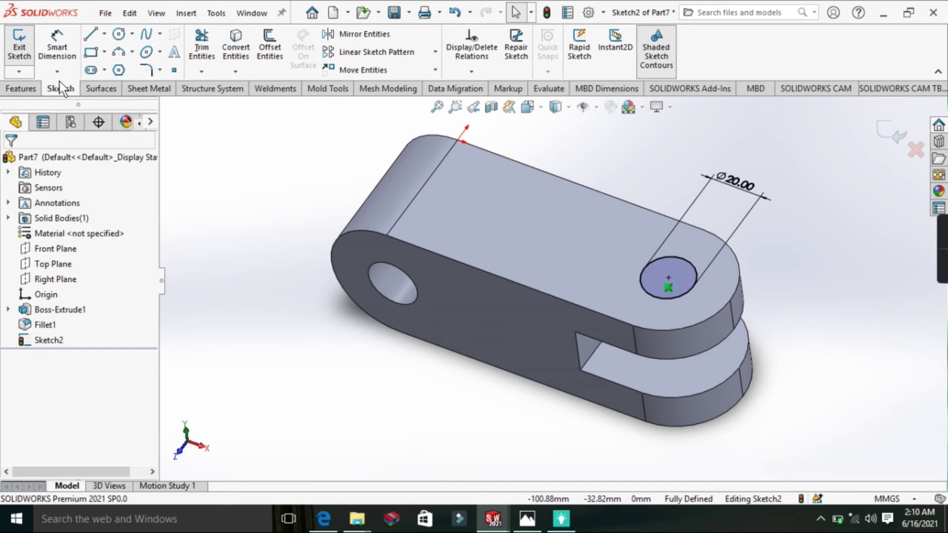
click(21, 89)
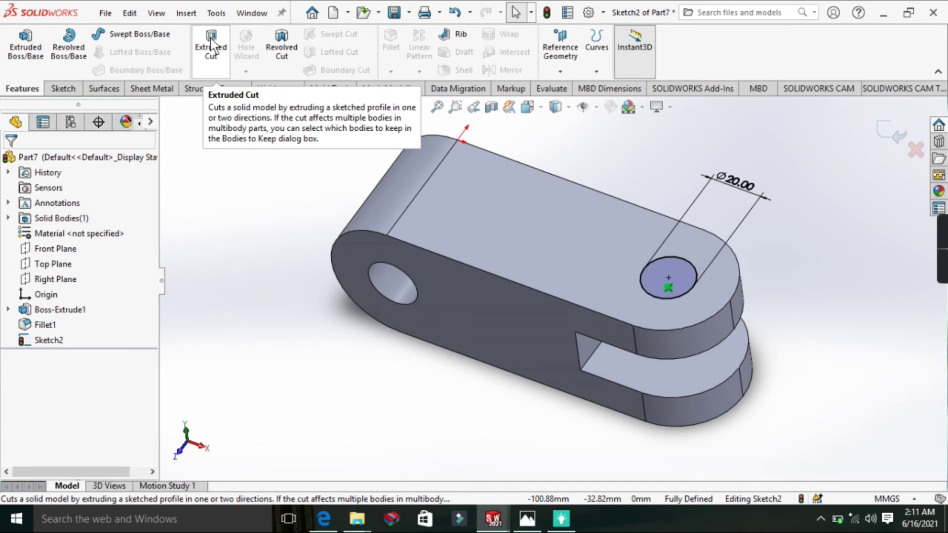
click(208, 37)
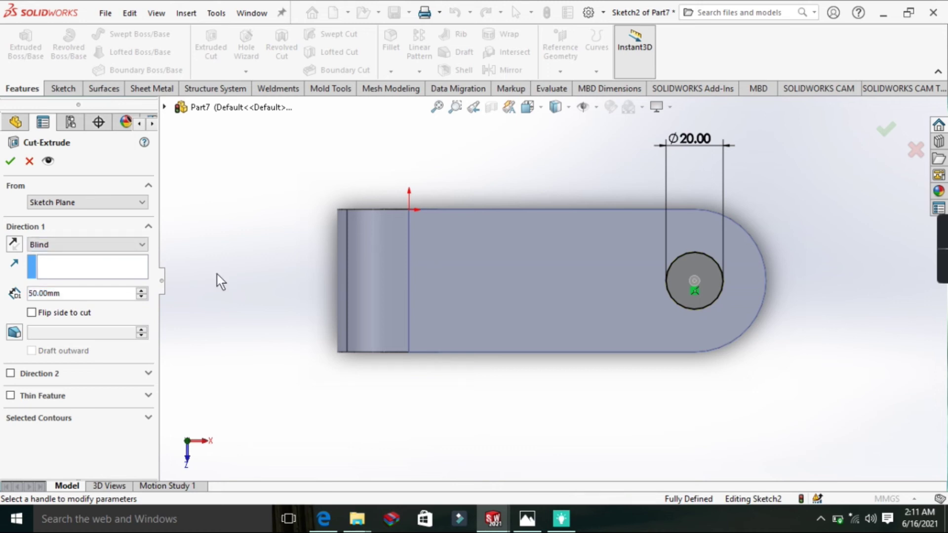
key(Up)
key(Up)
key(Up)
key(Up)
key(Left)
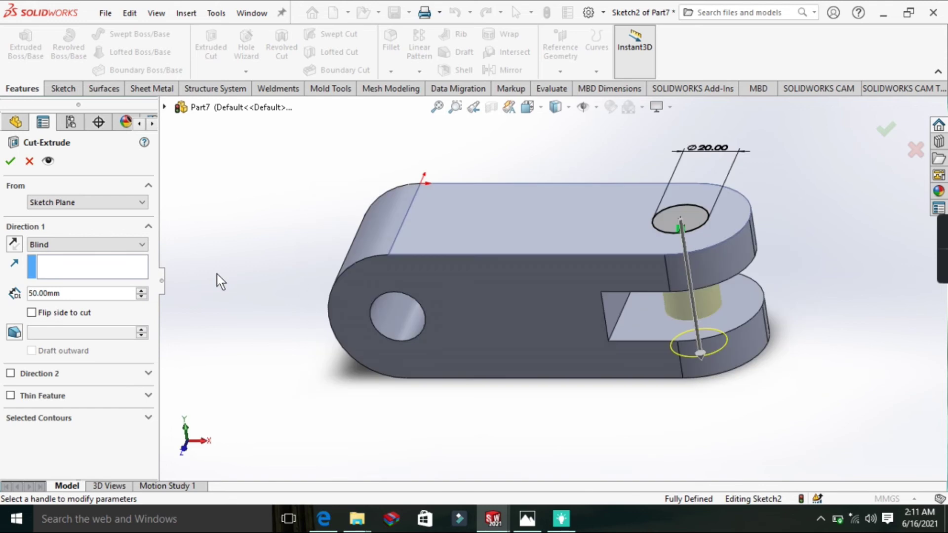
key(Left)
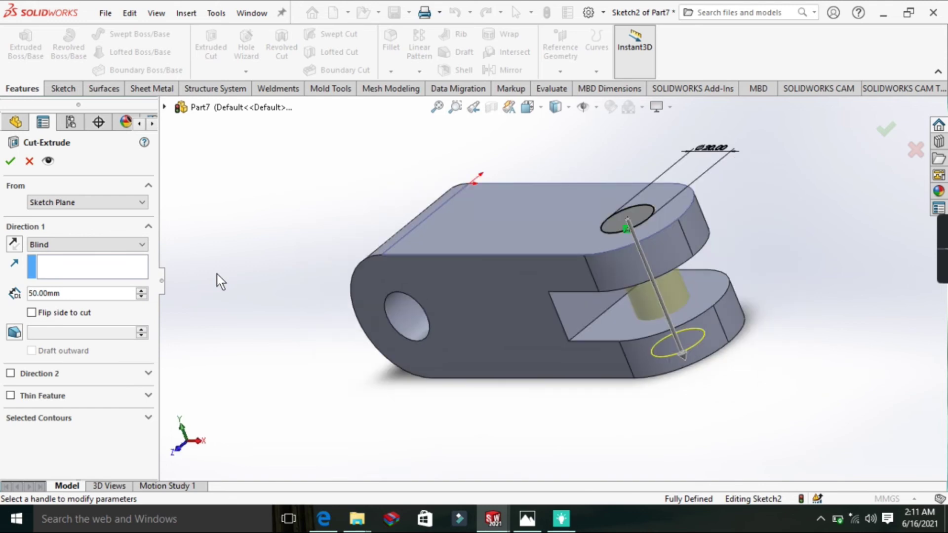
click(9, 160)
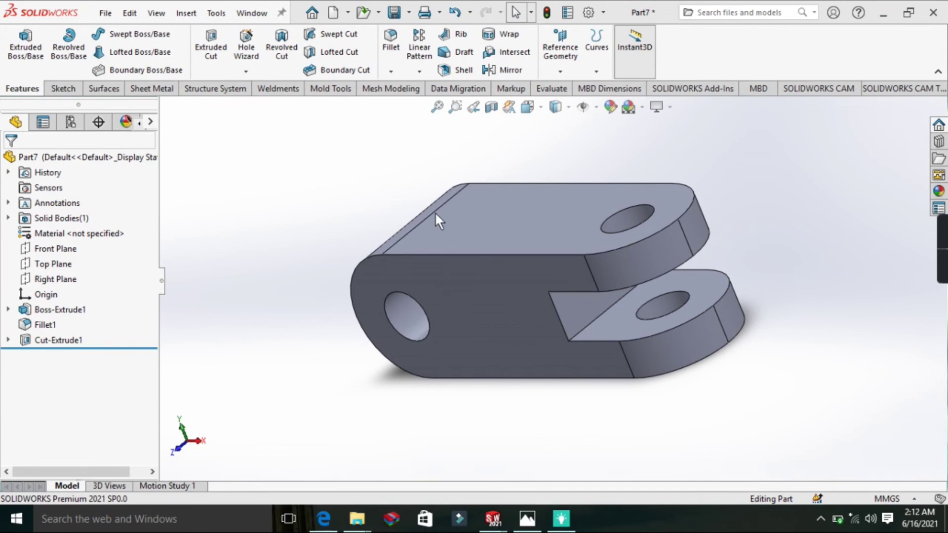
Step: Check the slotted end in the reference drawing and start a sketch on the body's flat upper face, viewed normal to it
click(527, 519)
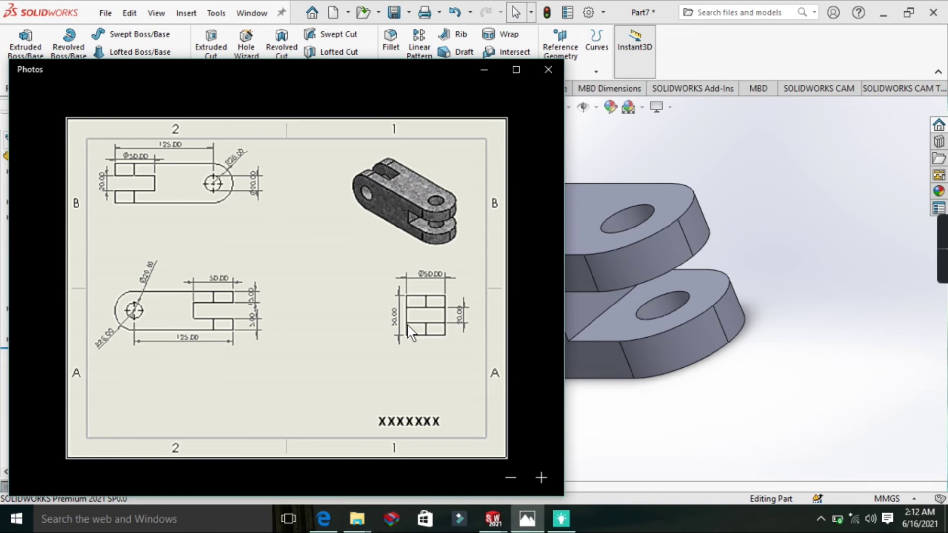
click(493, 70)
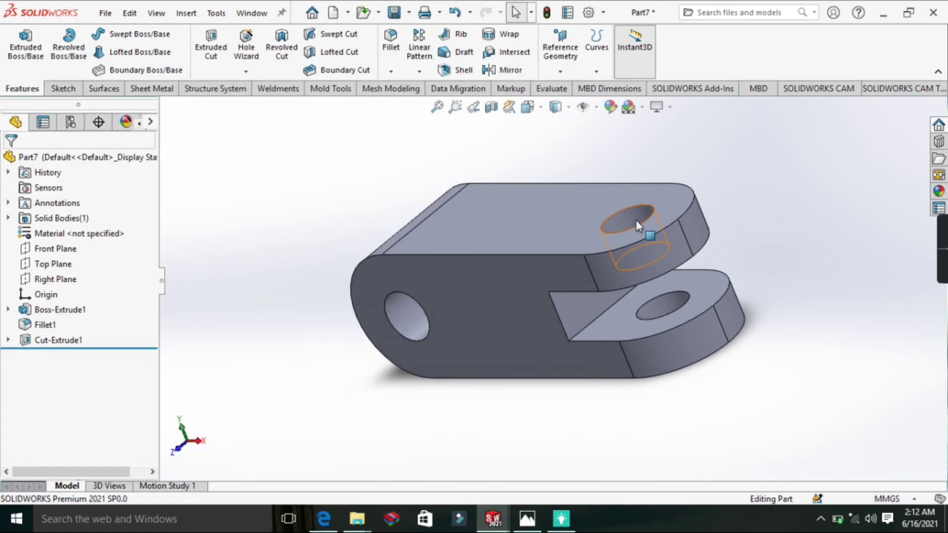
right_click(432, 222)
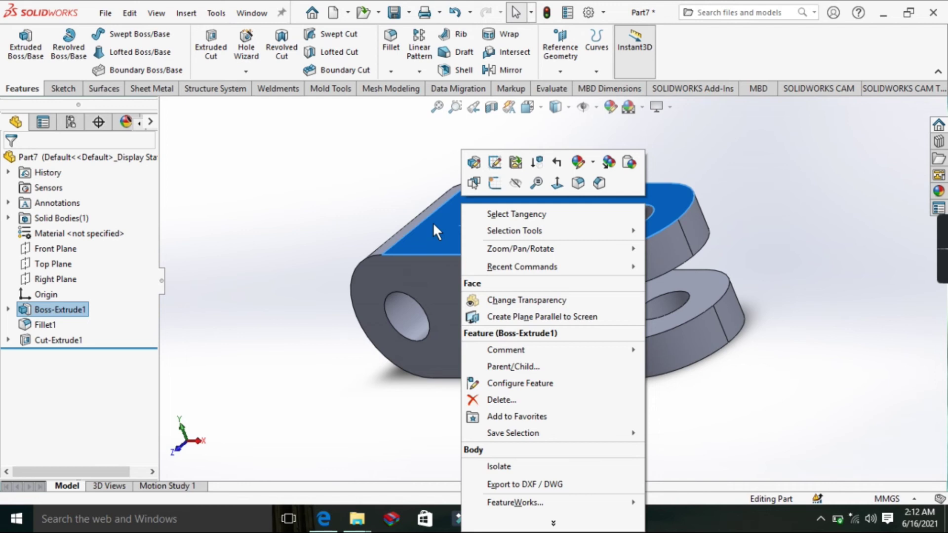
key(ctrl+8)
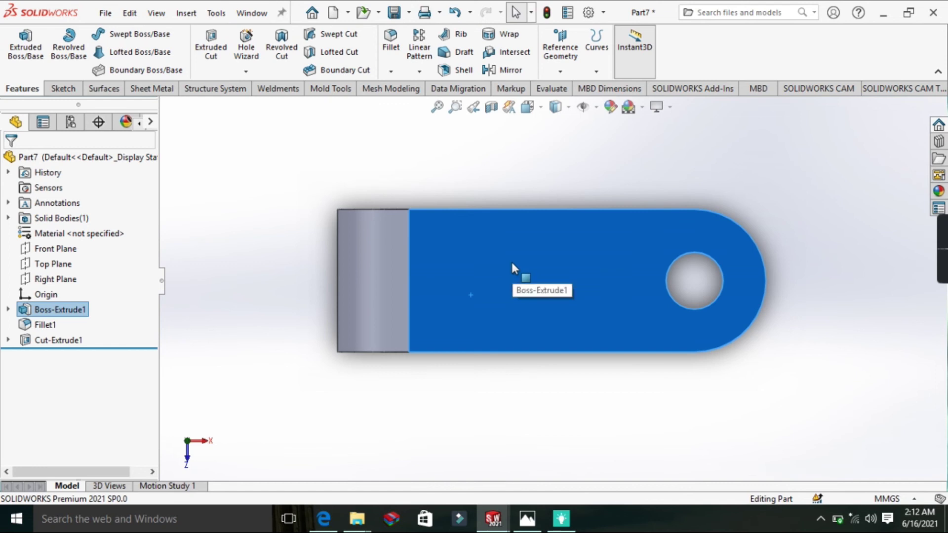
click(512, 262)
click(533, 232)
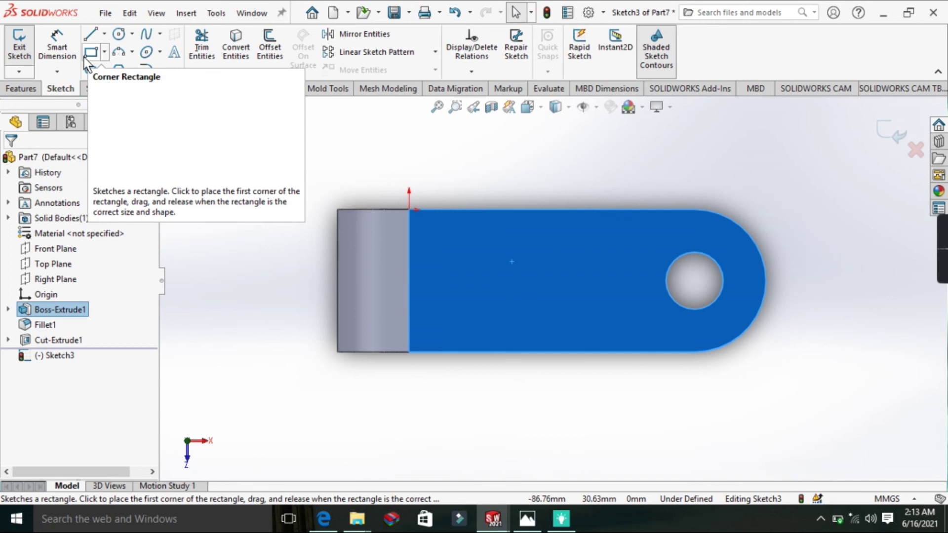
Step: Sketch a corner rectangle on the upper face, starting on the outer edge of the rounded end opposite the fork and extending inward
click(104, 52)
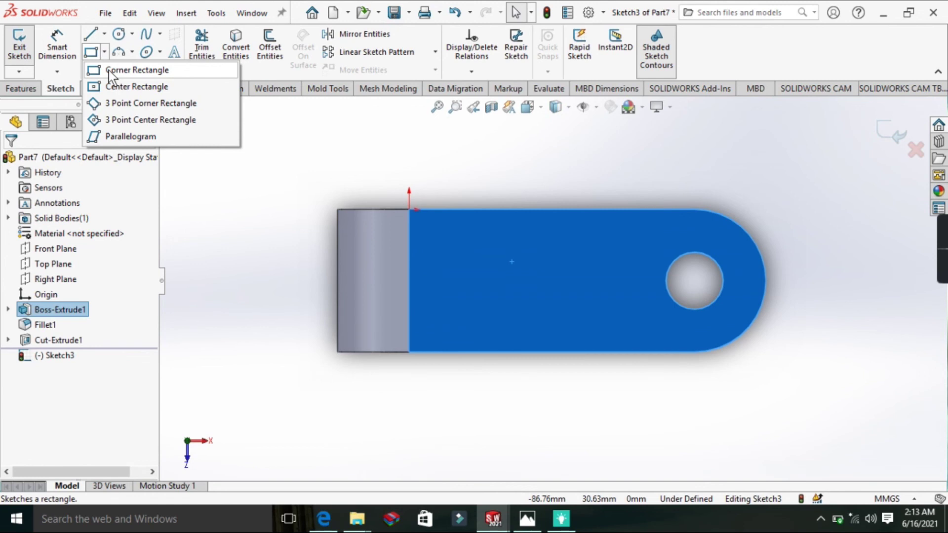
key(alt+Tab)
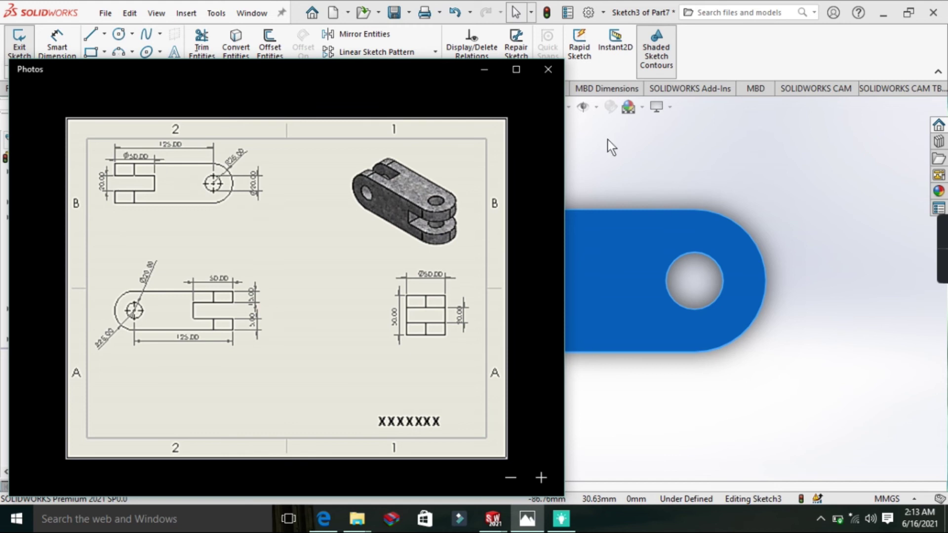
click(492, 64)
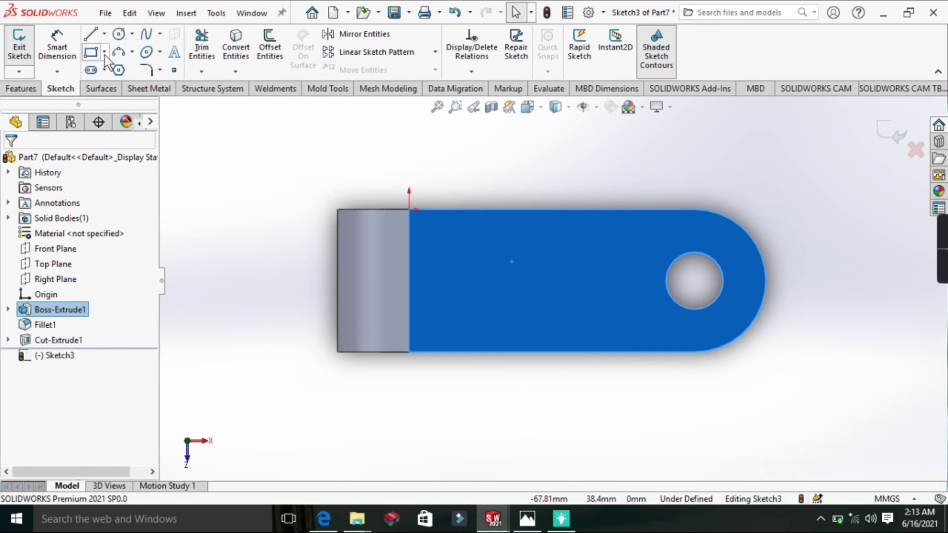
click(104, 54)
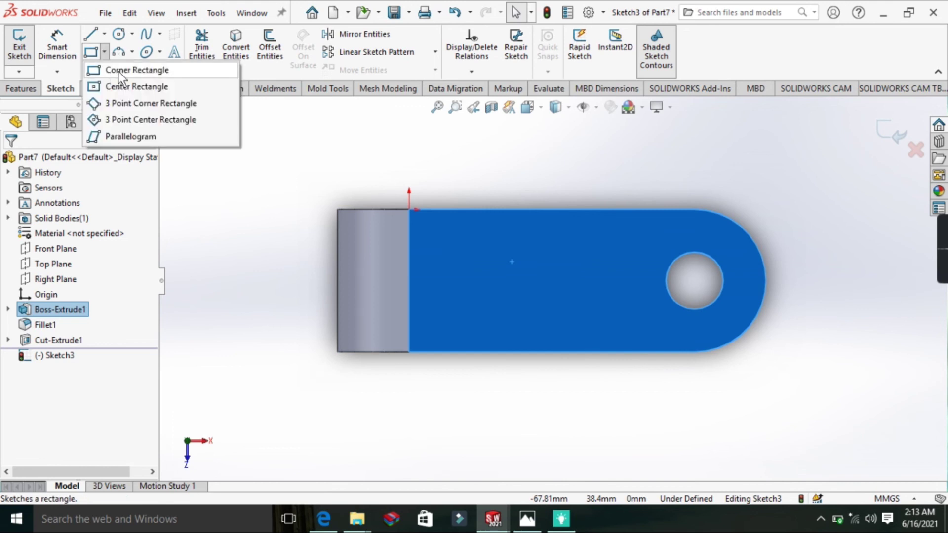
click(121, 72)
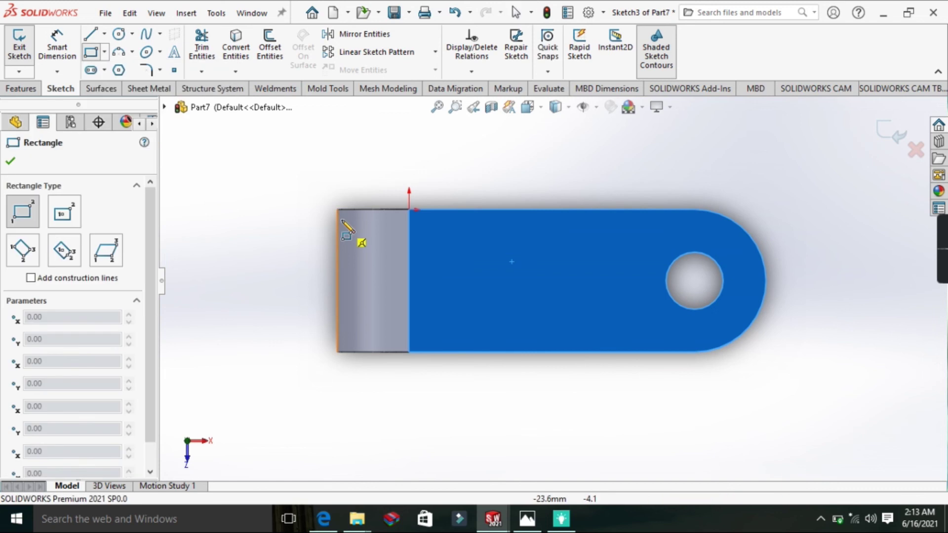
drag(337, 237, 518, 315)
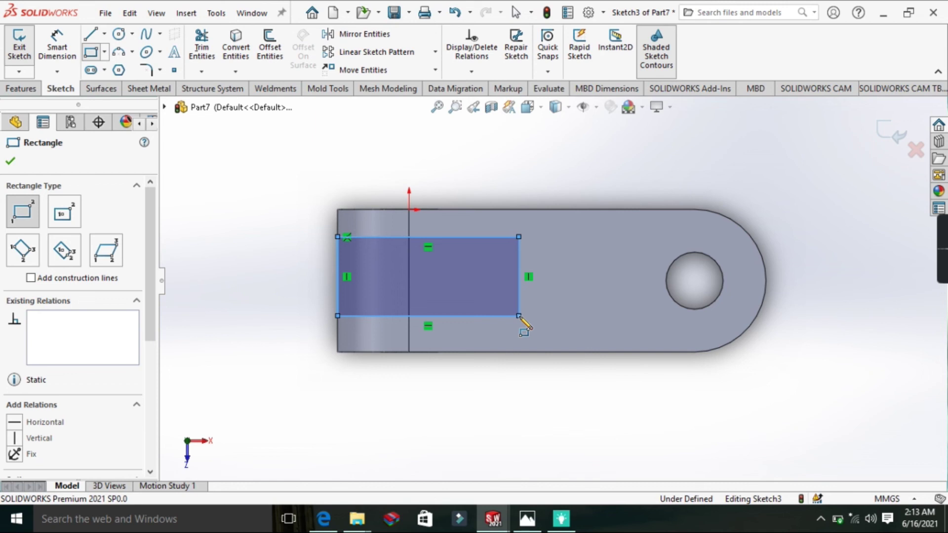
key(Escape)
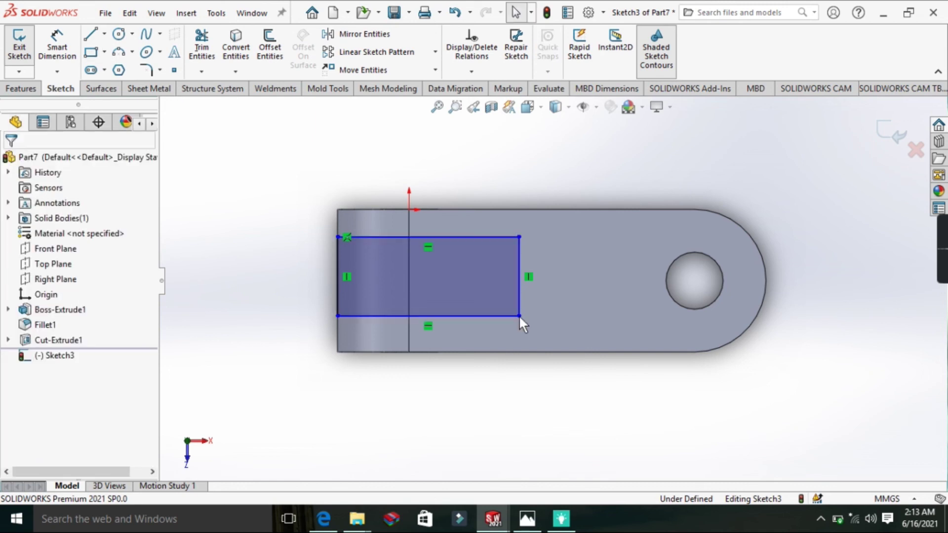
Step: Dimension the rectangle 15 mm from each long side of the body and 50 mm long
click(59, 39)
click(337, 237)
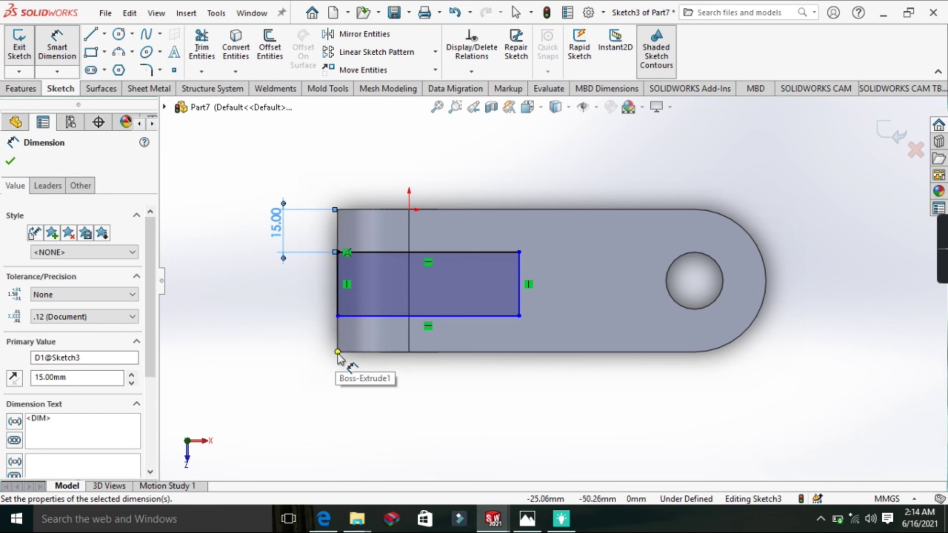
click(337, 353)
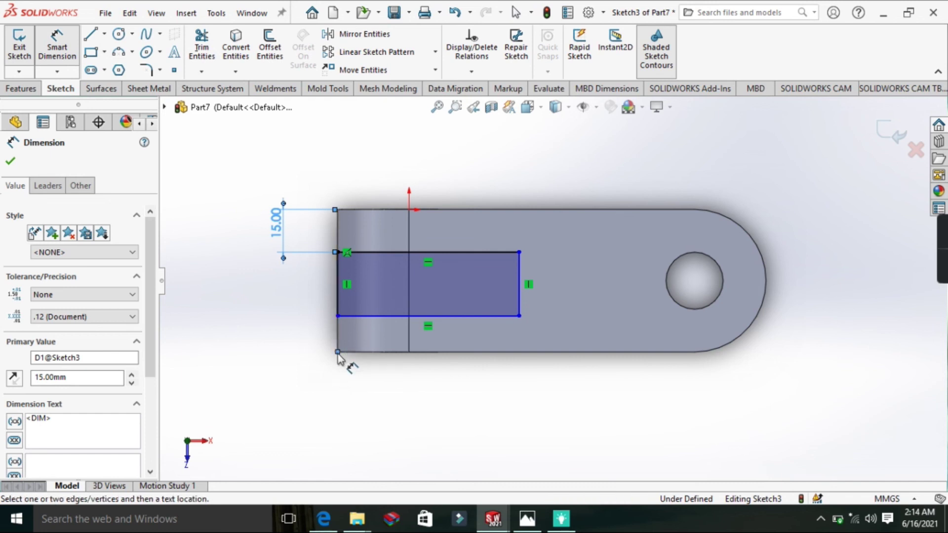
click(337, 316)
click(310, 338)
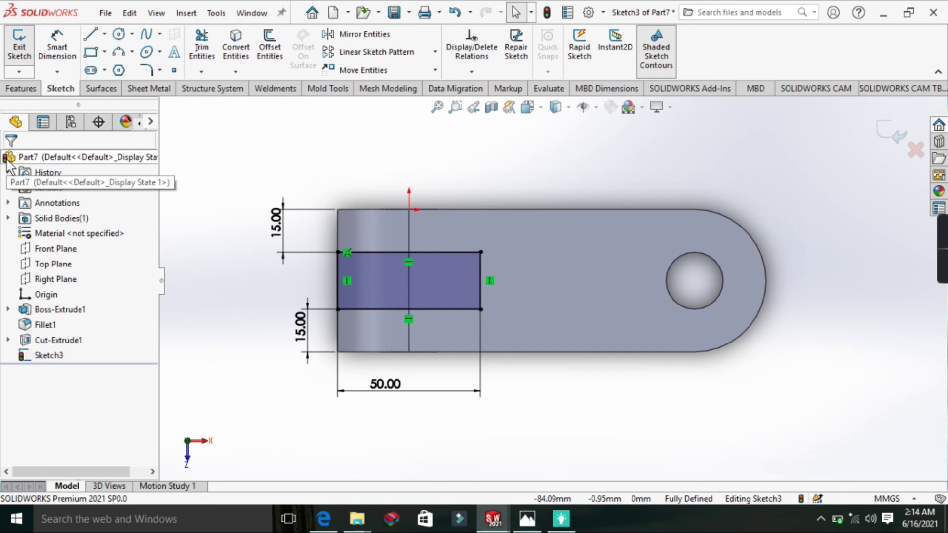
Step: Check the end slot in the reference drawing and start a blind extruded cut from the dimensioned rectangle
click(527, 518)
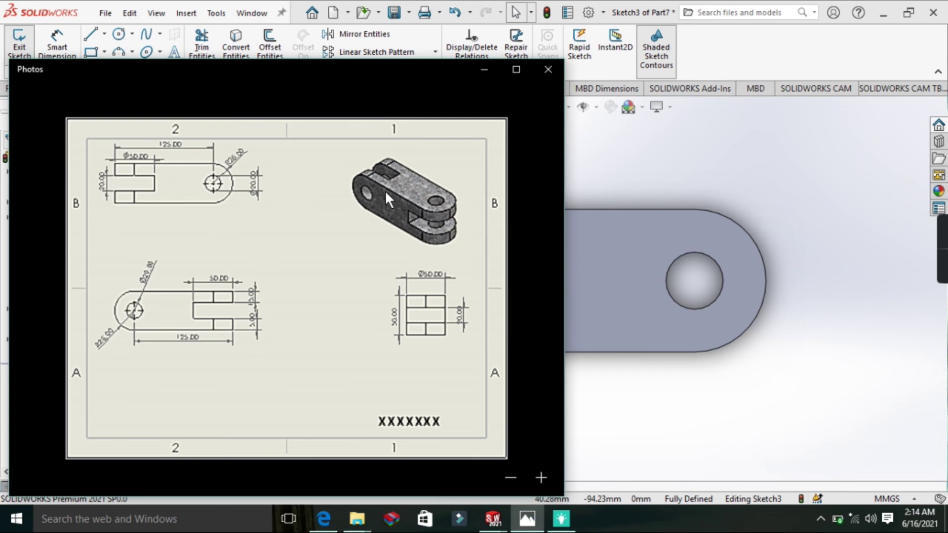
click(492, 72)
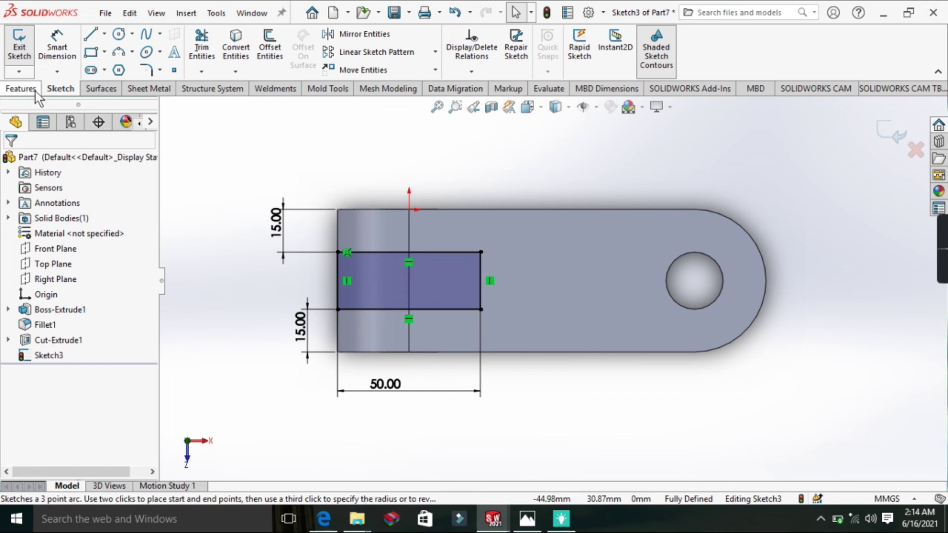
click(34, 91)
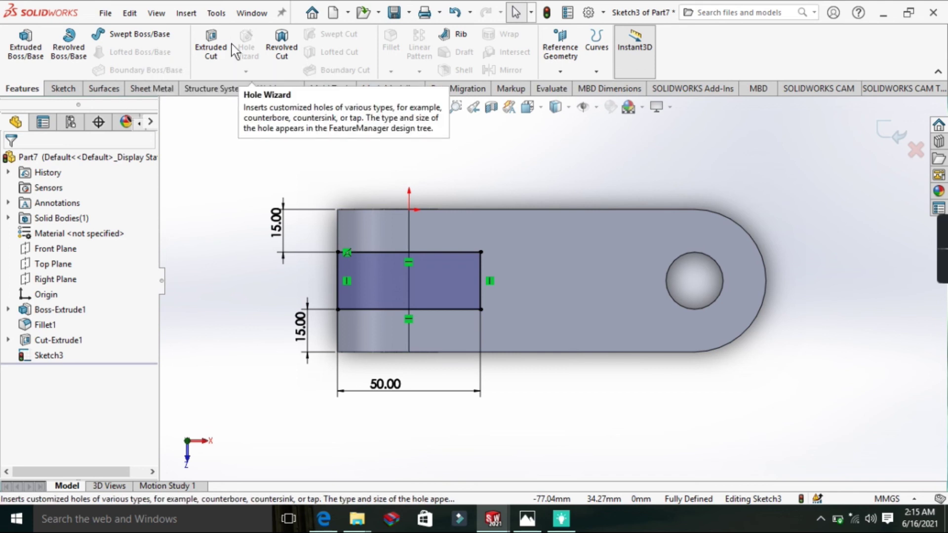
click(211, 49)
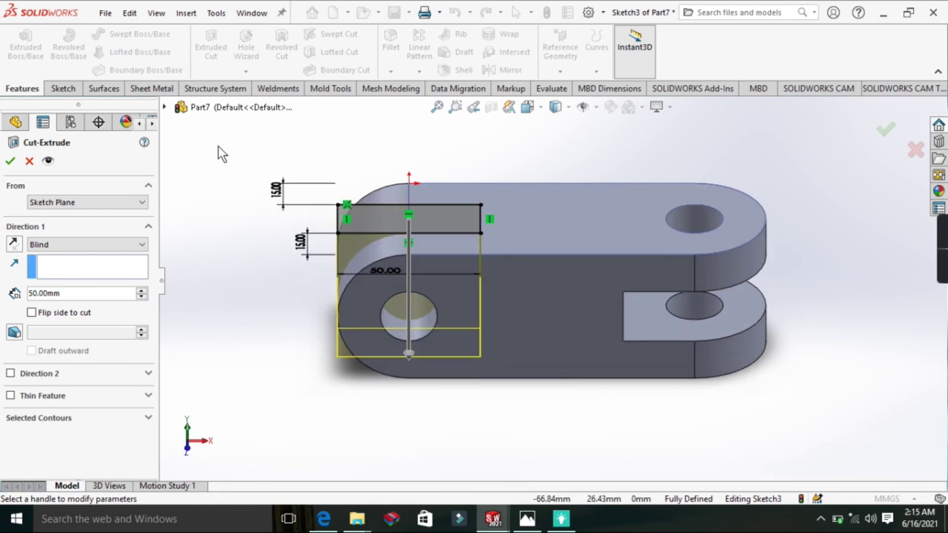
Step: Examine the slot cut's preview from the rounded end and from the side of the body
key(Up)
key(Right)
key(Right)
key(Right)
key(Right)
key(Right)
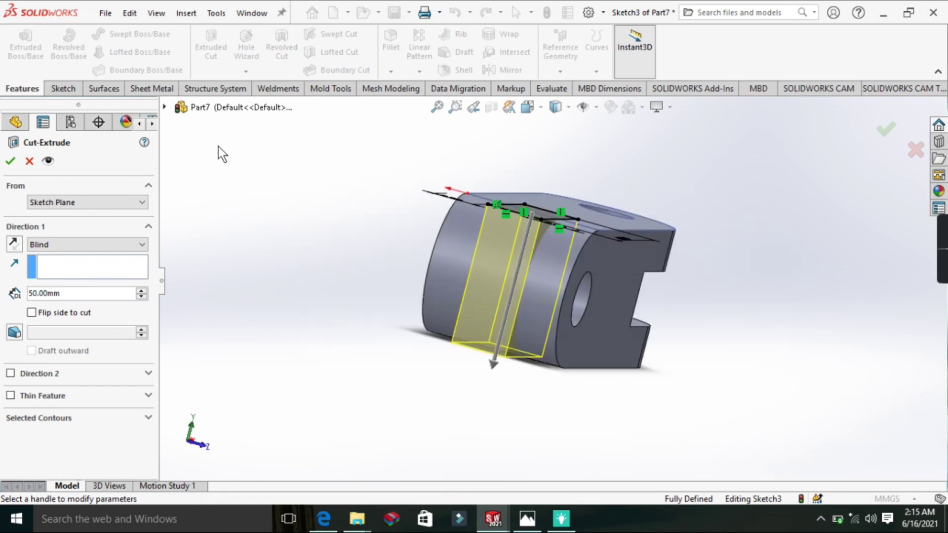
key(Right)
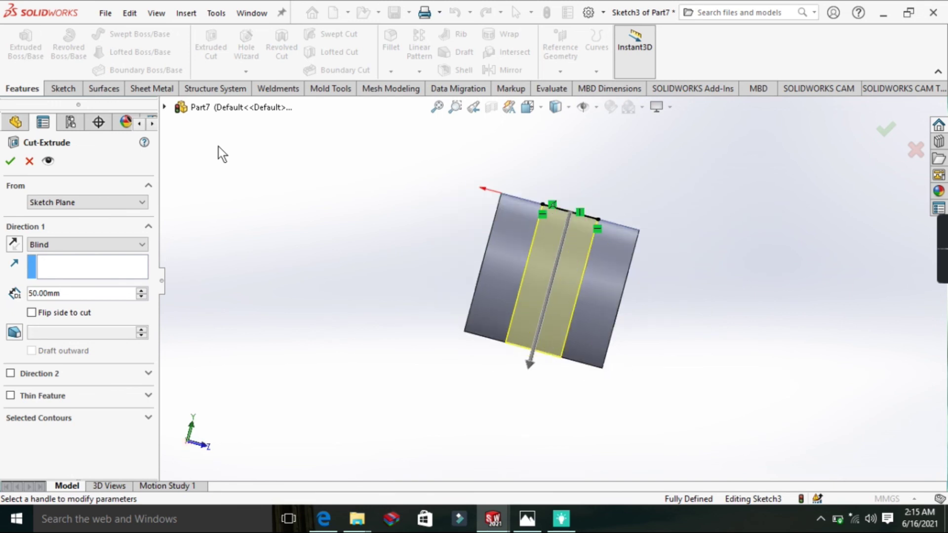
key(Left)
key(Left)
key(Left)
key(Left)
key(Left)
key(Left)
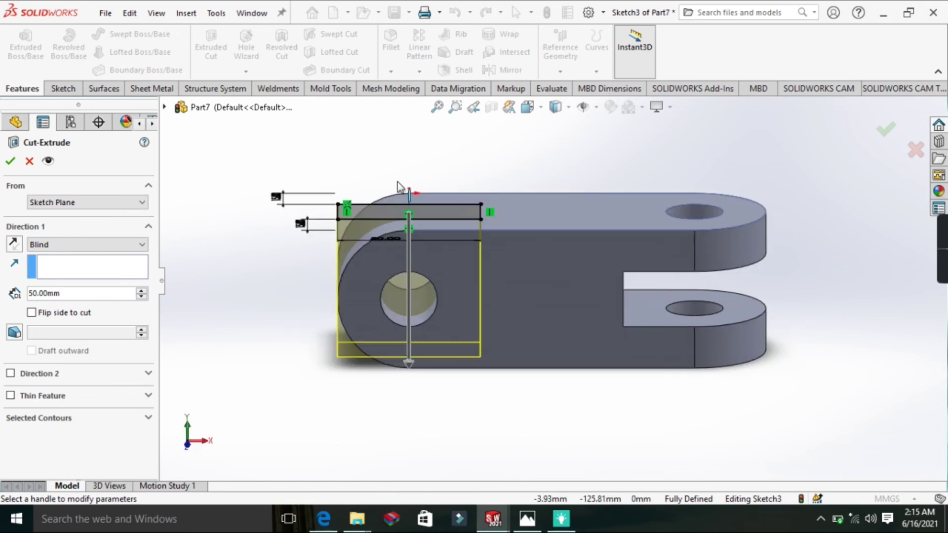
Step: Cut the slot downward through the rounded end with a blind depth of 74 mm
click(13, 244)
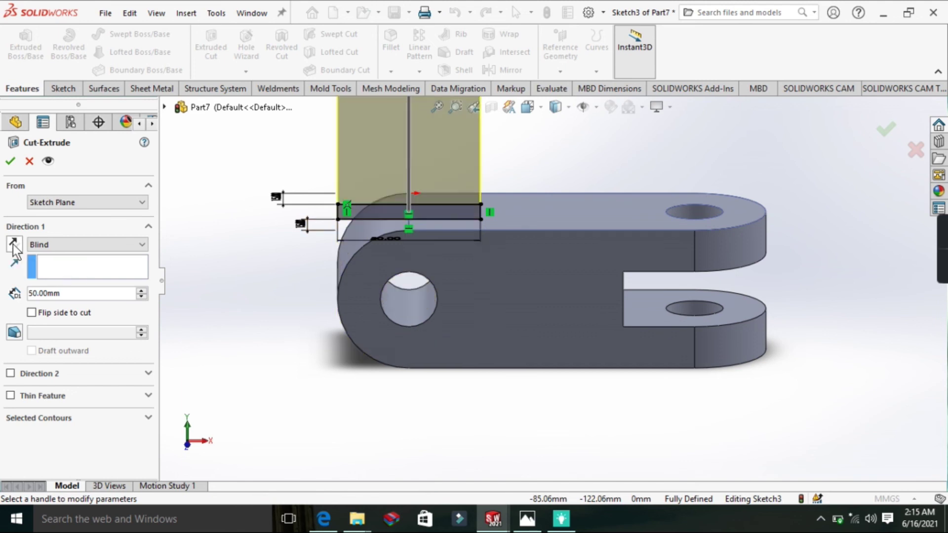
click(12, 244)
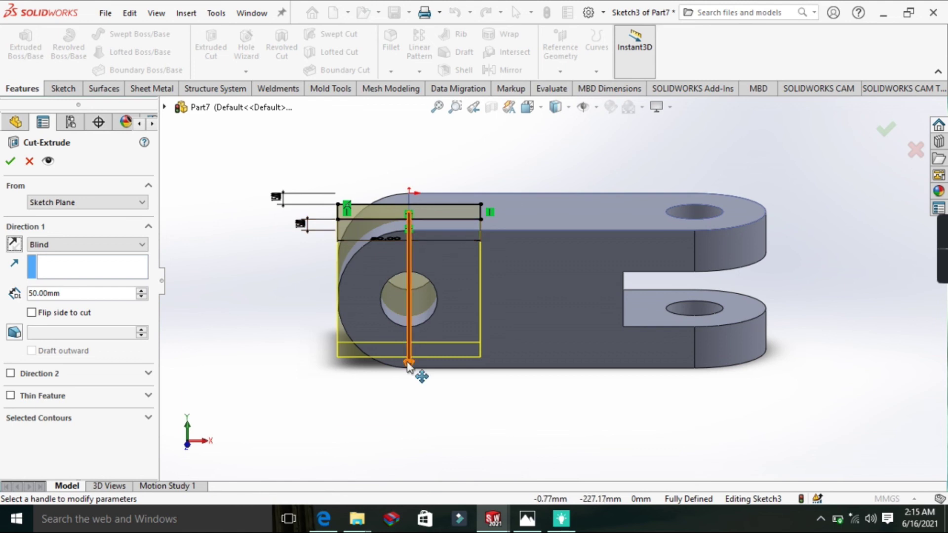
drag(408, 364, 408, 424)
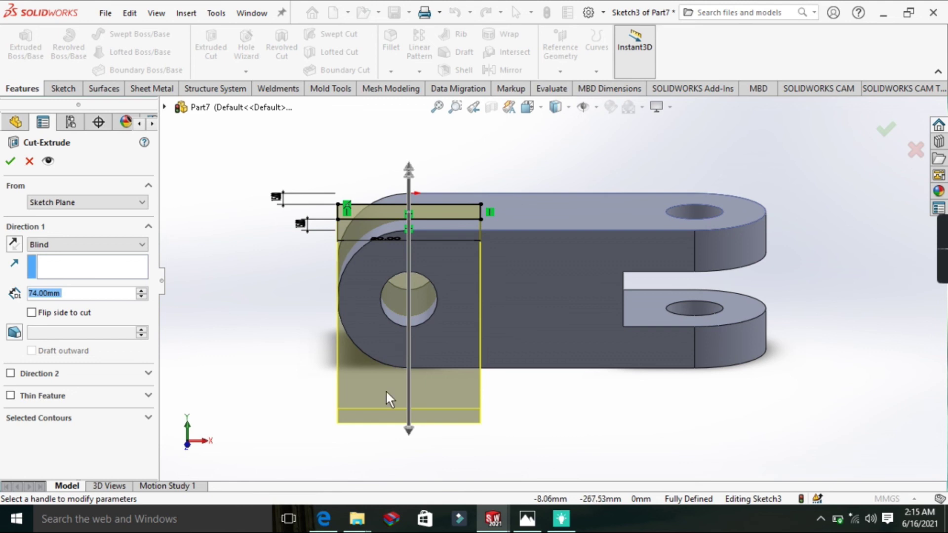
click(10, 162)
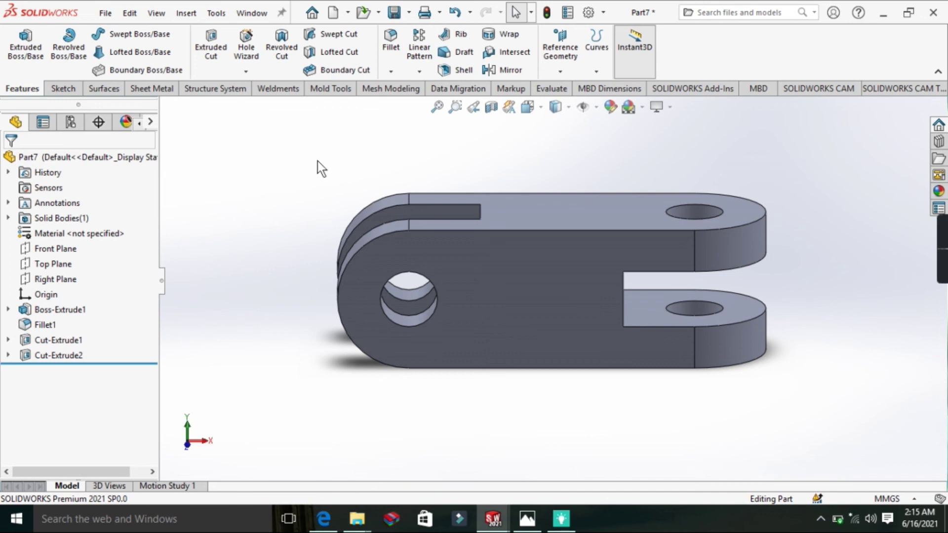
Step: Compare the link with the reference drawing and inspect its slotted end and fork from several angles
key(ctrl+7)
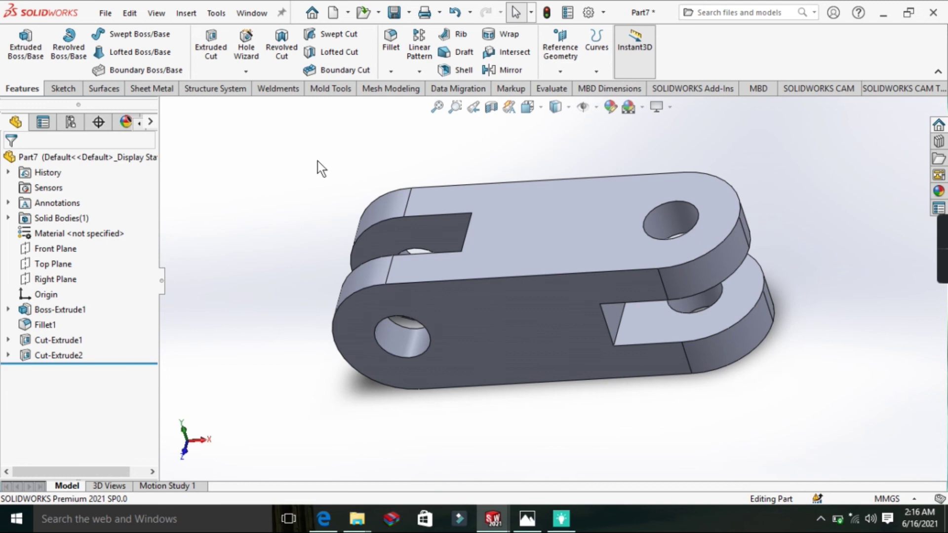
key(alt+Tab)
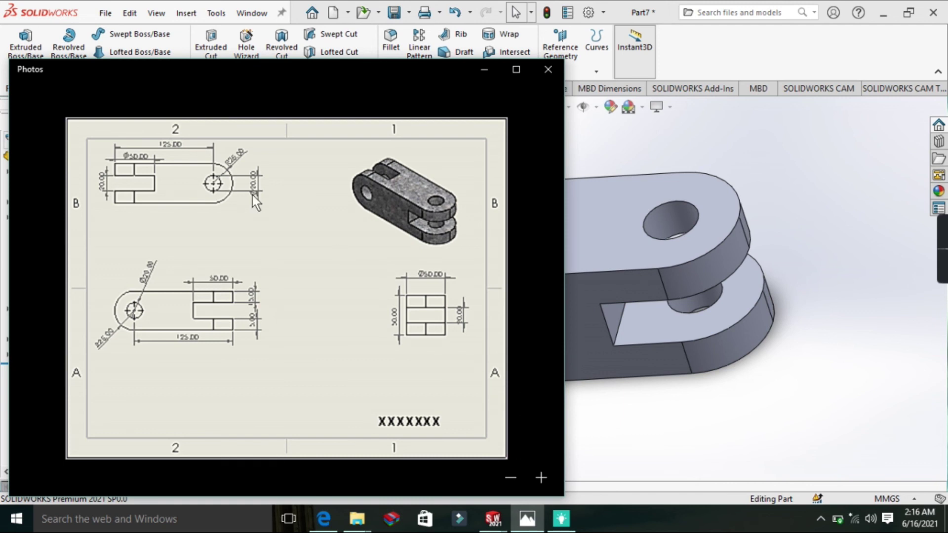
click(482, 70)
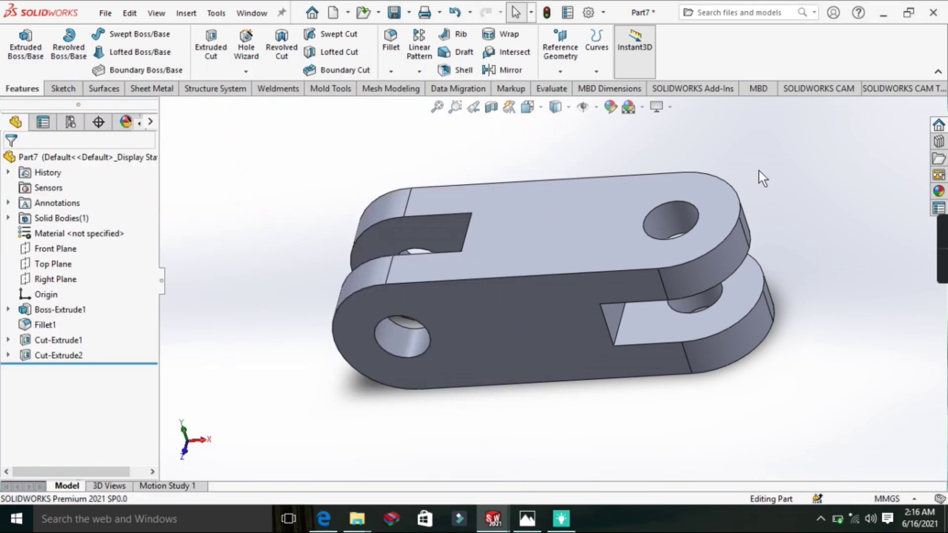
right_click(715, 154)
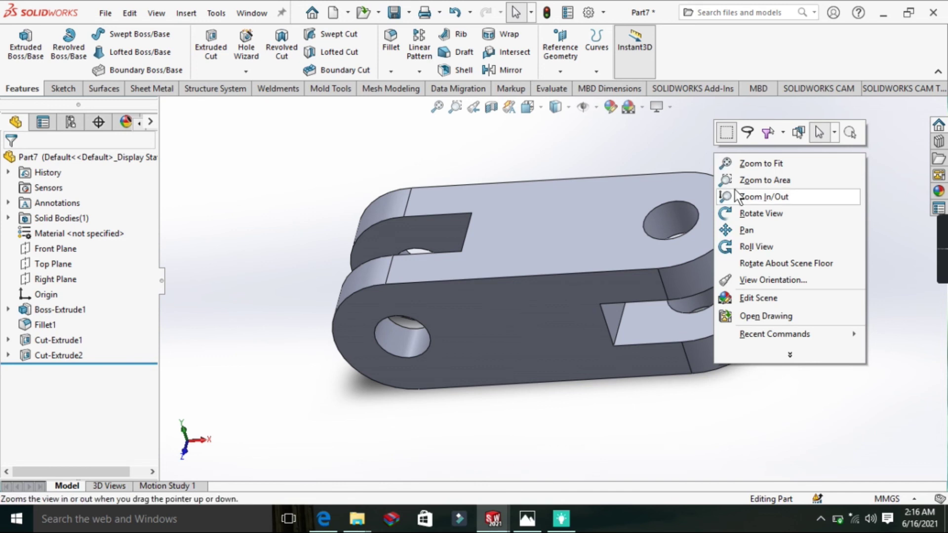
click(735, 212)
drag(733, 206, 749, 334)
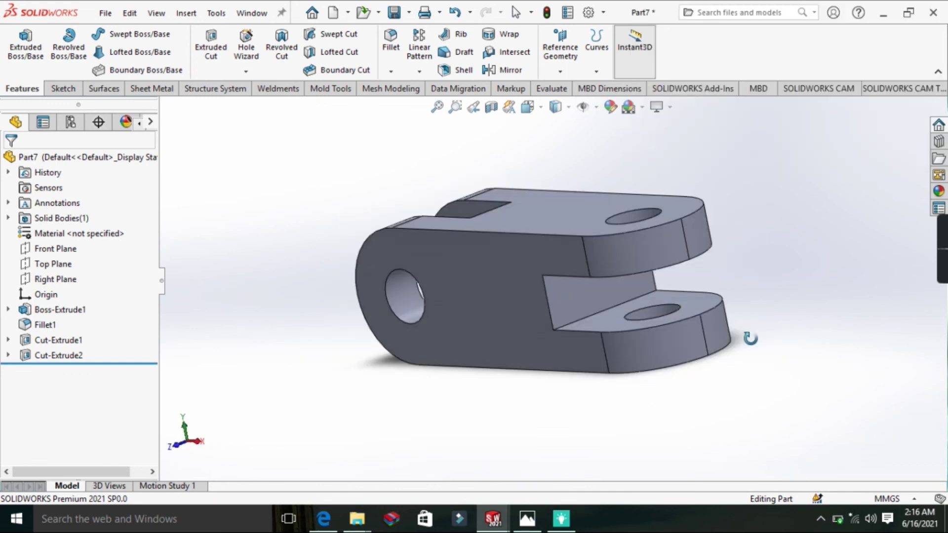